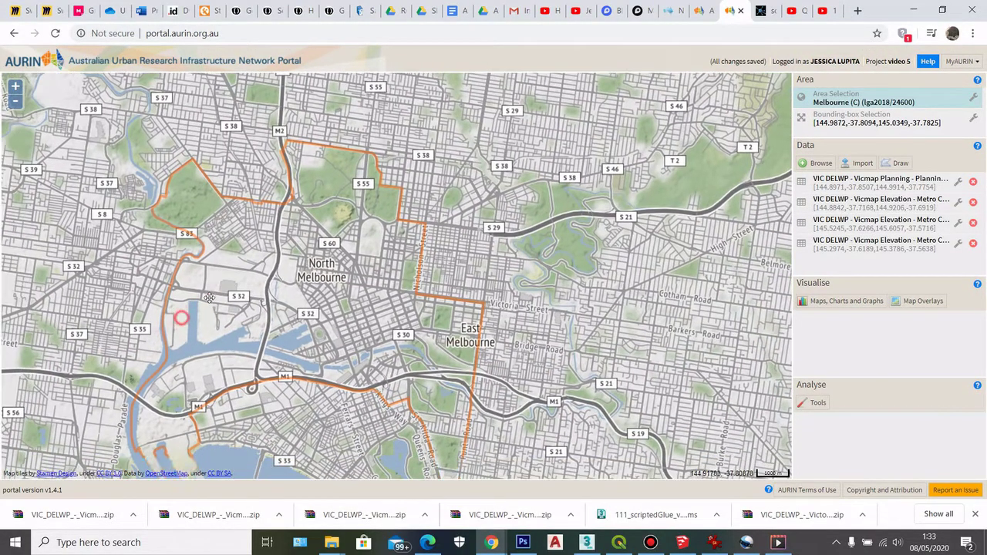
Copy the Melbourne (C) area selection as the bounding box 144.8971,-37.8507,144.9914,-37.7754.
{"action": "left_click_drag", "start_coordinate": [212, 280], "coordinate": [242, 258]}
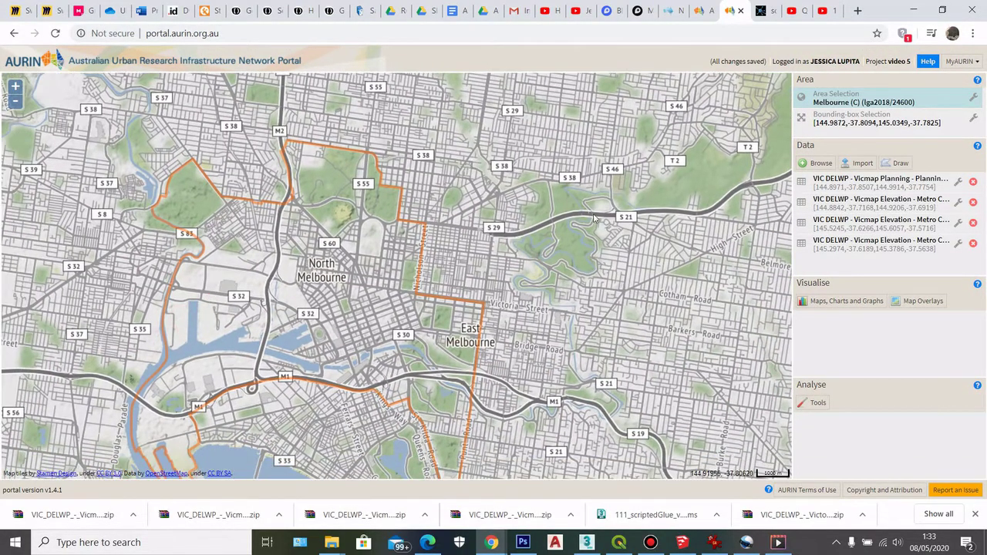
{"action": "left_click", "coordinate": [975, 99]}
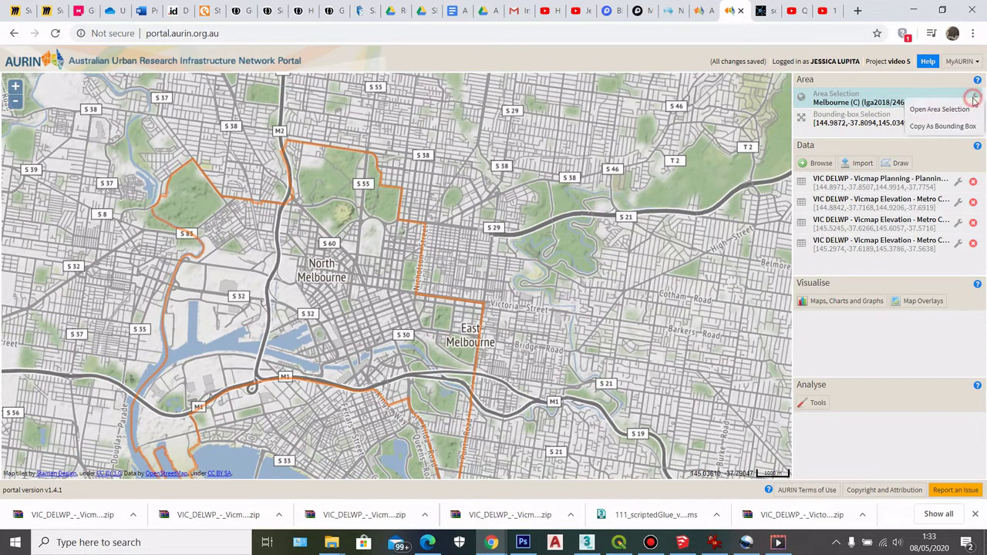
{"action": "left_click", "coordinate": [927, 130]}
{"action": "scroll", "coordinate": [498, 209], "scroll_direction": "up", "scroll_amount": 3}
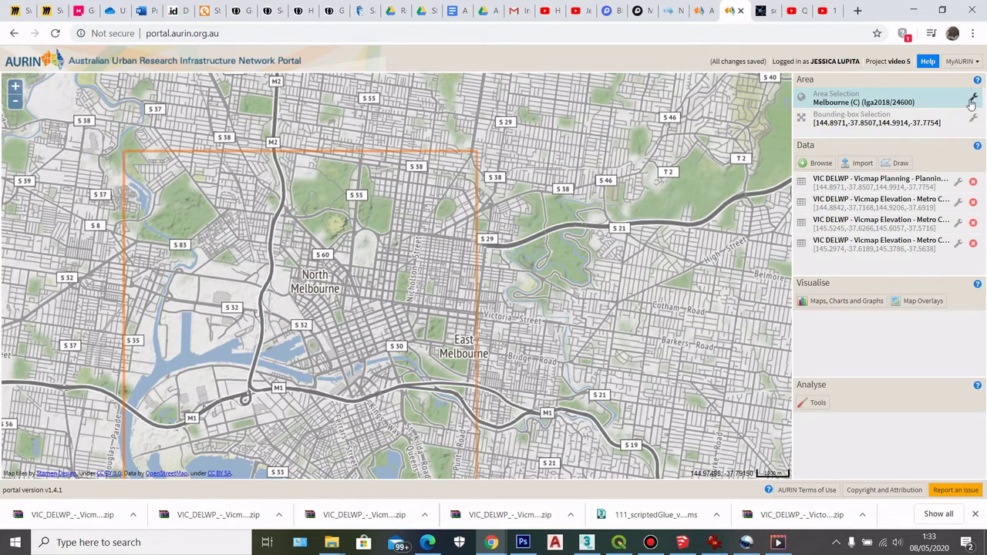
Fit the map to the bounding box and drag it roughly over Yarra Bend Park.
{"action": "left_click", "coordinate": [868, 125]}
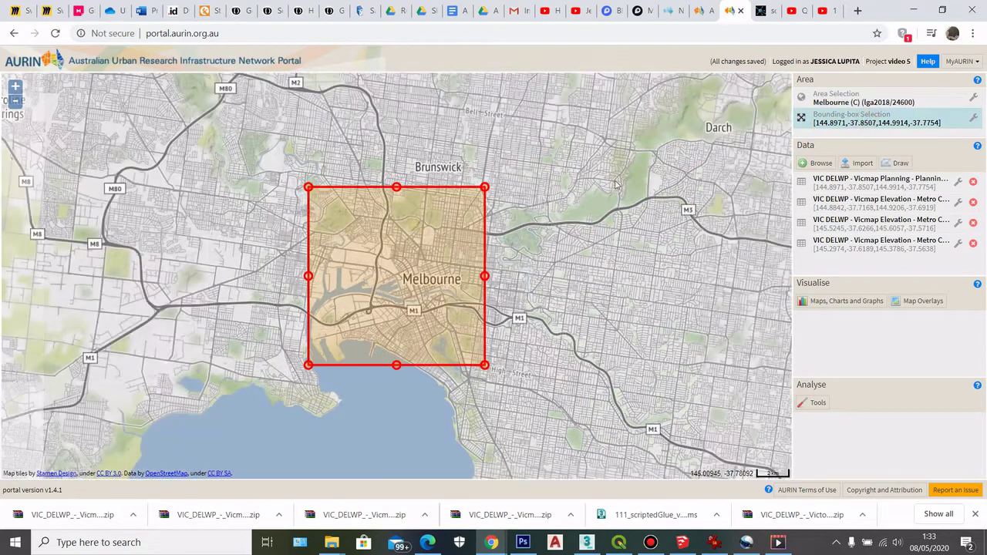
{"action": "scroll", "coordinate": [432, 229], "scroll_direction": "up", "scroll_amount": 1}
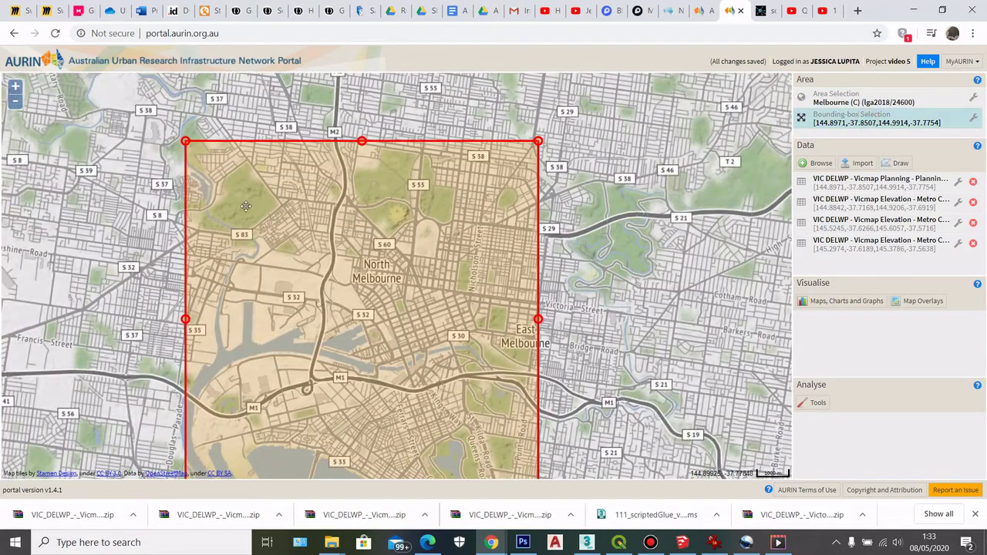
{"action": "left_click_drag", "start_coordinate": [246, 213], "coordinate": [242, 180]}
{"action": "left_click_drag", "start_coordinate": [180, 108], "coordinate": [204, 173]}
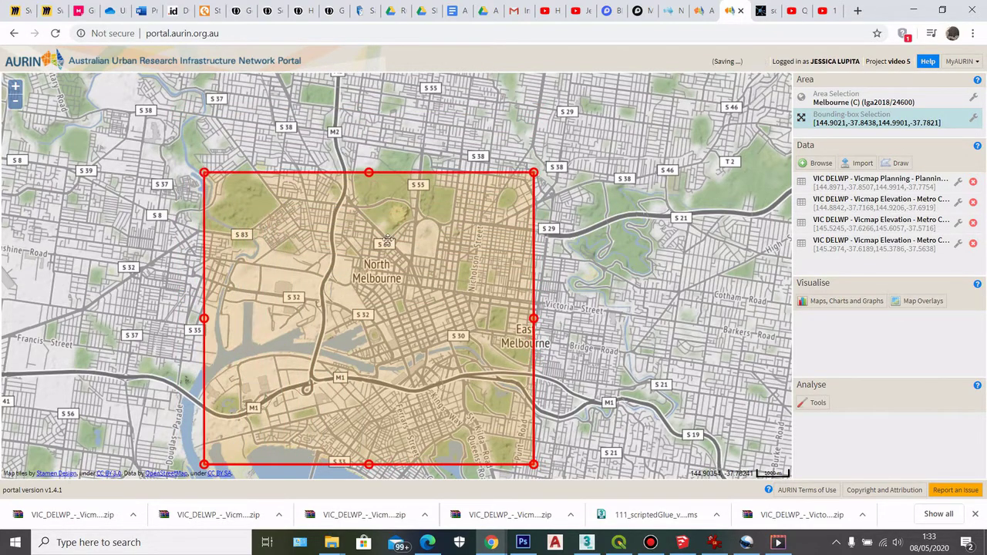
{"action": "scroll", "coordinate": [444, 263], "scroll_direction": "up", "scroll_amount": 1}
{"action": "scroll", "coordinate": [261, 231], "scroll_direction": "down", "scroll_amount": 1}
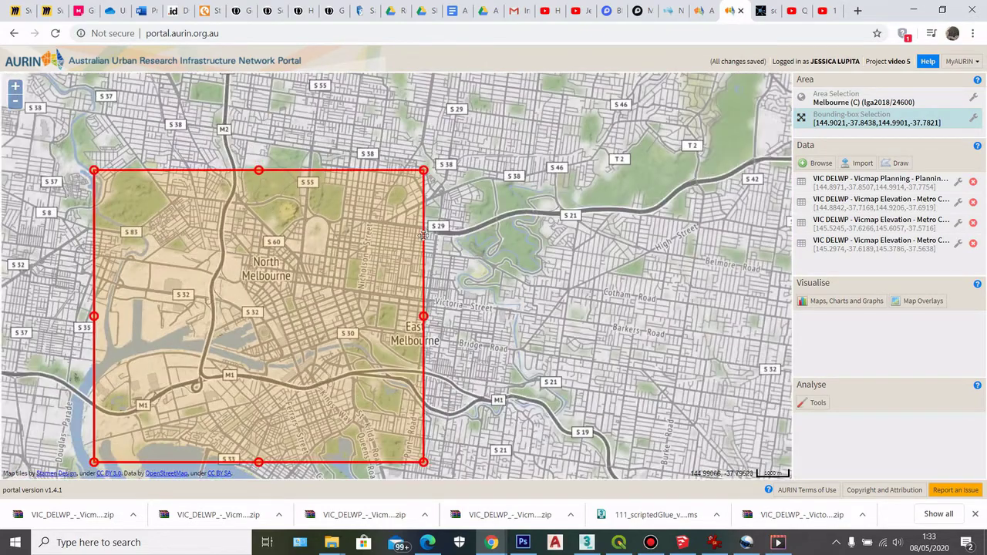
{"action": "left_click_drag", "start_coordinate": [252, 280], "coordinate": [397, 243]}
{"action": "scroll", "coordinate": [478, 247], "scroll_direction": "up", "scroll_amount": 1}
{"action": "scroll", "coordinate": [231, 258], "scroll_direction": "down", "scroll_amount": 1}
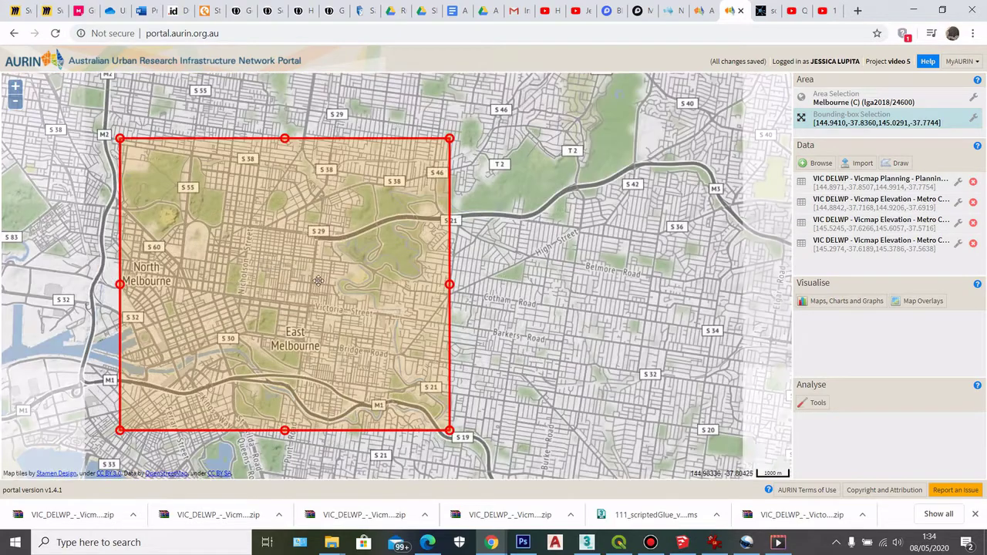
{"action": "left_click_drag", "start_coordinate": [306, 293], "coordinate": [362, 280]}
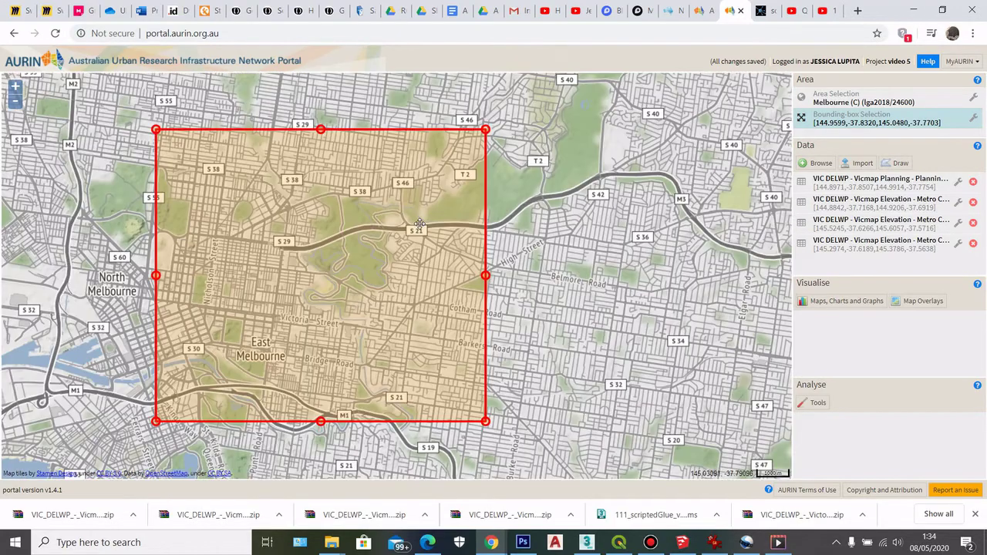
{"action": "scroll", "coordinate": [368, 204], "scroll_direction": "up", "scroll_amount": 1}
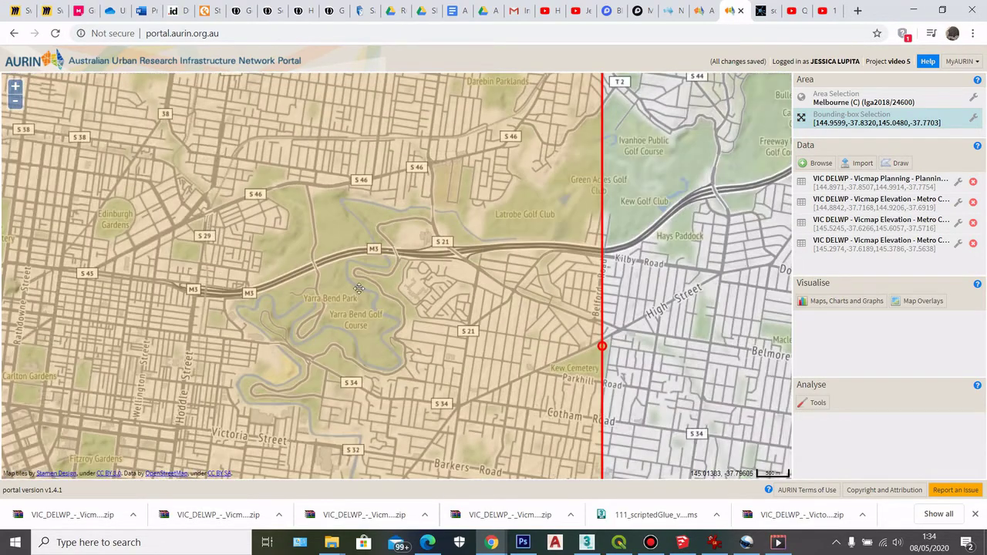
{"action": "scroll", "coordinate": [321, 190], "scroll_direction": "up", "scroll_amount": 1}
{"action": "scroll", "coordinate": [397, 243], "scroll_direction": "down", "scroll_amount": 1}
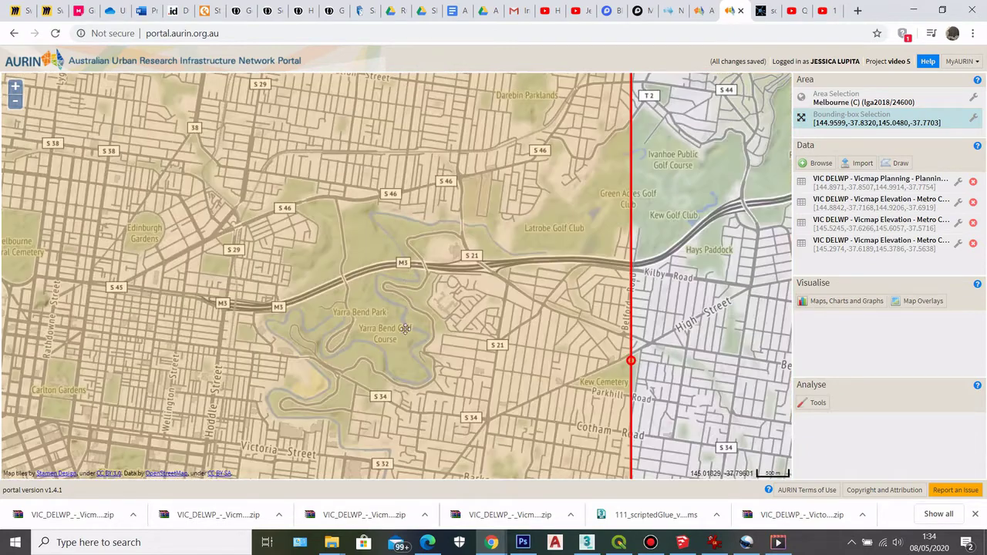
{"action": "scroll", "coordinate": [341, 419], "scroll_direction": "up", "scroll_amount": 1}
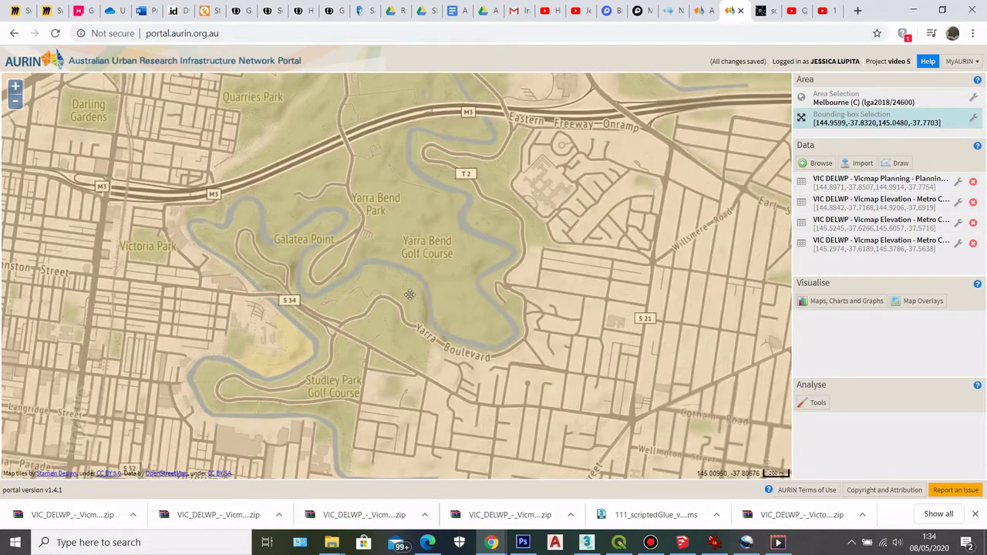
{"action": "scroll", "coordinate": [369, 316], "scroll_direction": "down", "scroll_amount": 2}
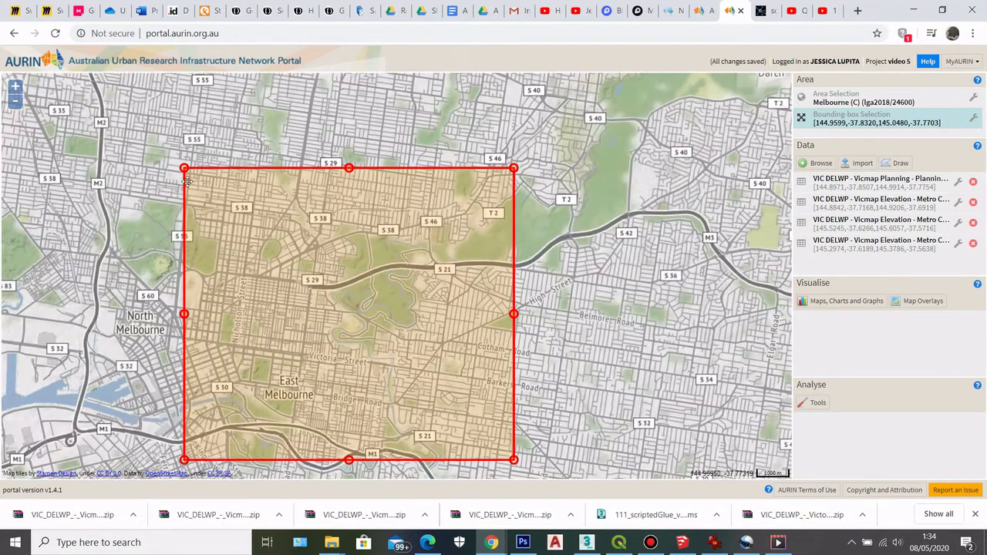
Trim the box corners and nudge it to tightly frame Yarra Bend Park.
{"action": "left_click_drag", "start_coordinate": [183, 168], "coordinate": [296, 280]}
{"action": "left_click_drag", "start_coordinate": [417, 364], "coordinate": [457, 277]}
{"action": "scroll", "coordinate": [401, 287], "scroll_direction": "up", "scroll_amount": 1}
{"action": "left_click_drag", "start_coordinate": [645, 93], "coordinate": [569, 144]}
{"action": "left_click_drag", "start_coordinate": [503, 265], "coordinate": [476, 267]}
{"action": "scroll", "coordinate": [425, 240], "scroll_direction": "down", "scroll_amount": 1}
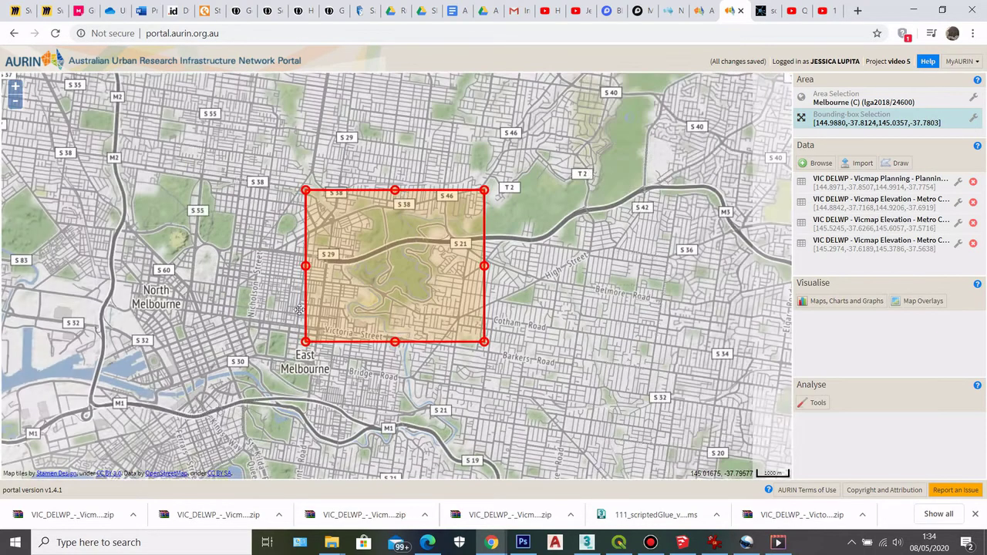
{"action": "scroll", "coordinate": [377, 250], "scroll_direction": "up", "scroll_amount": 1}
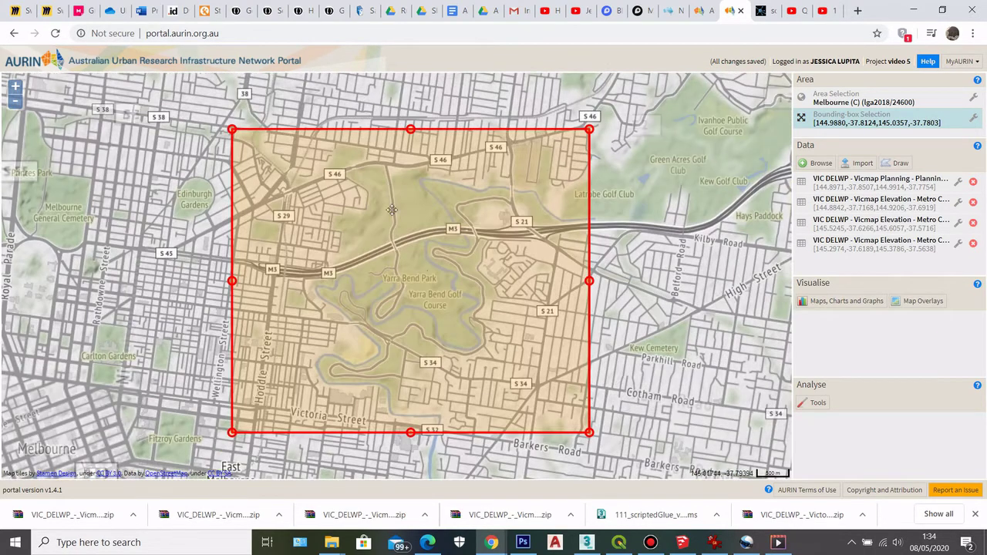
{"action": "left_click_drag", "start_coordinate": [396, 316], "coordinate": [401, 314]}
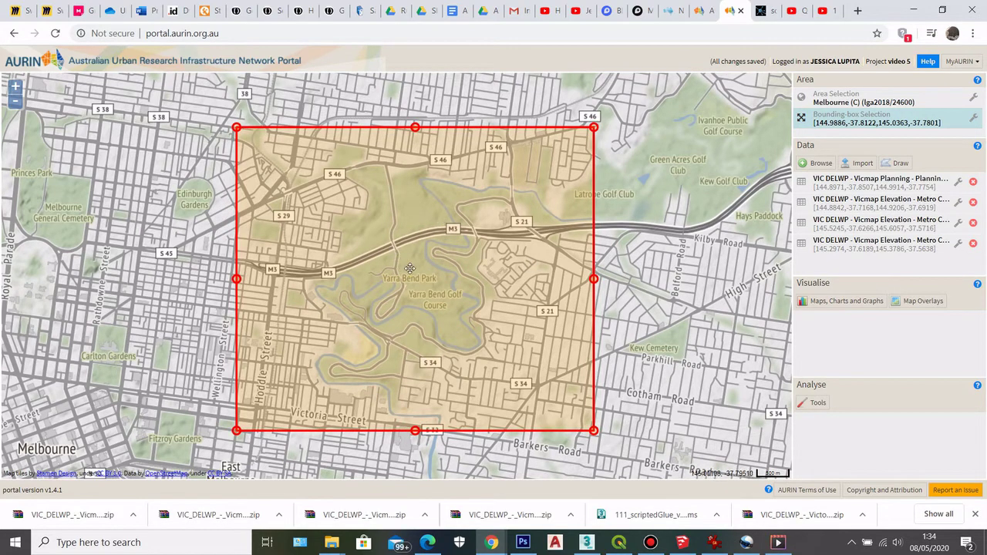
{"action": "scroll", "coordinate": [417, 264], "scroll_direction": "up", "scroll_amount": 1}
{"action": "scroll", "coordinate": [364, 271], "scroll_direction": "down", "scroll_amount": 1}
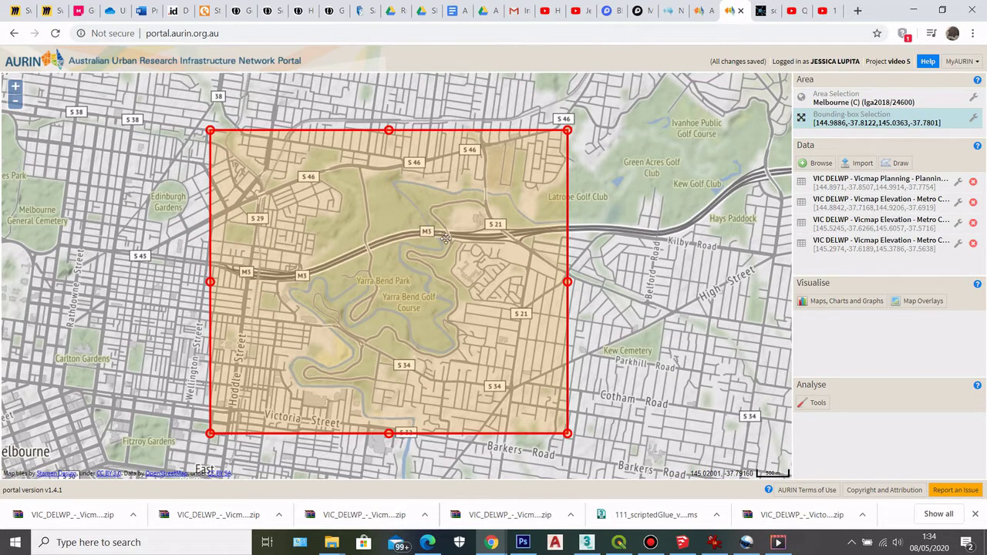
Search the Data Browser for 'elevation' datasets and sort the results by title.
{"action": "left_click", "coordinate": [807, 164]}
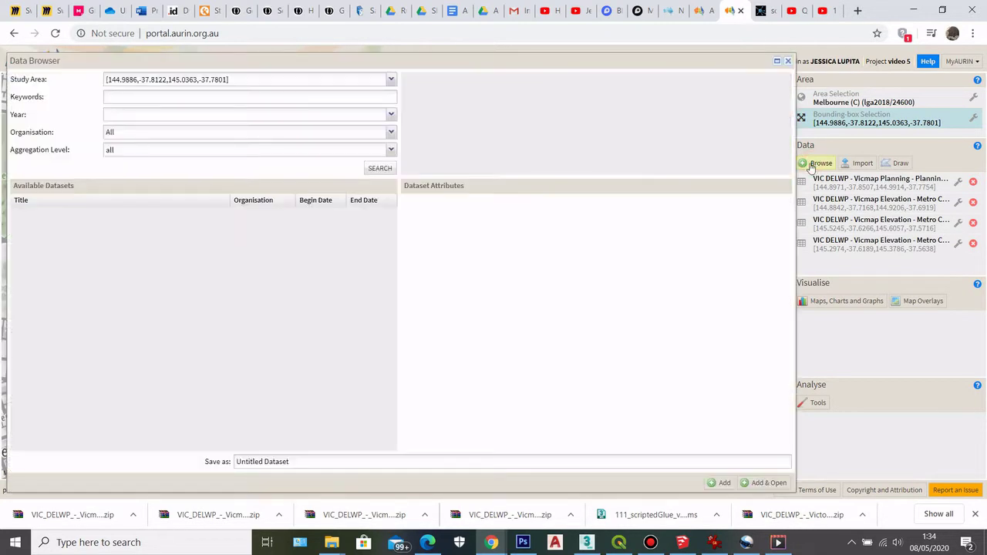
{"action": "left_click", "coordinate": [231, 96]}
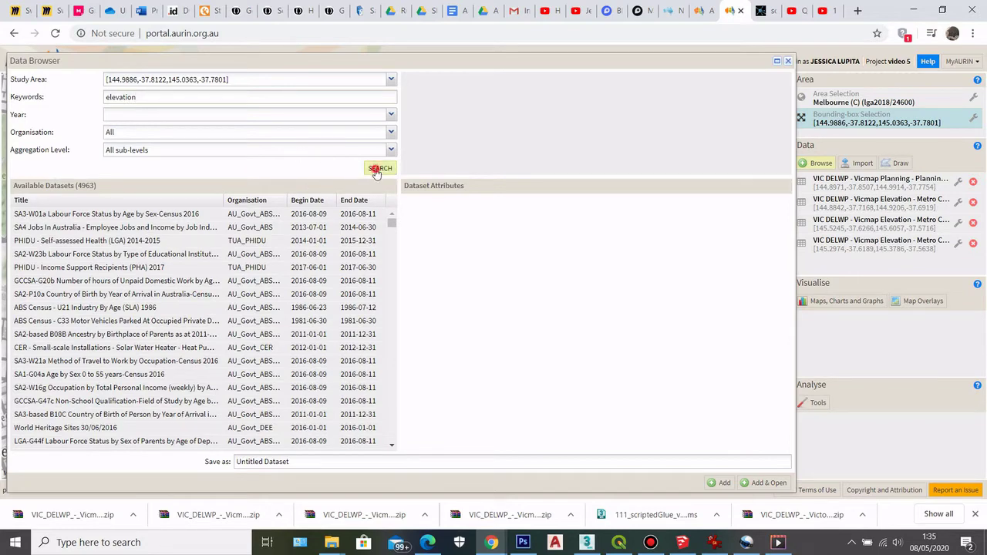
{"action": "left_click", "coordinate": [376, 168]}
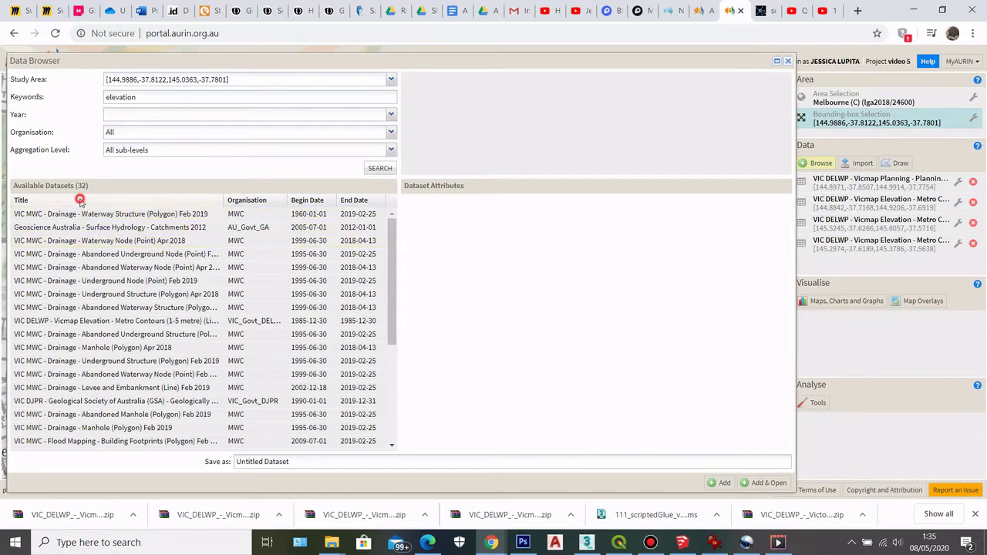
{"action": "left_click", "coordinate": [80, 199]}
{"action": "scroll", "coordinate": [107, 292], "scroll_direction": "down", "scroll_amount": 5}
{"action": "scroll", "coordinate": [110, 299], "scroll_direction": "up", "scroll_amount": 2}
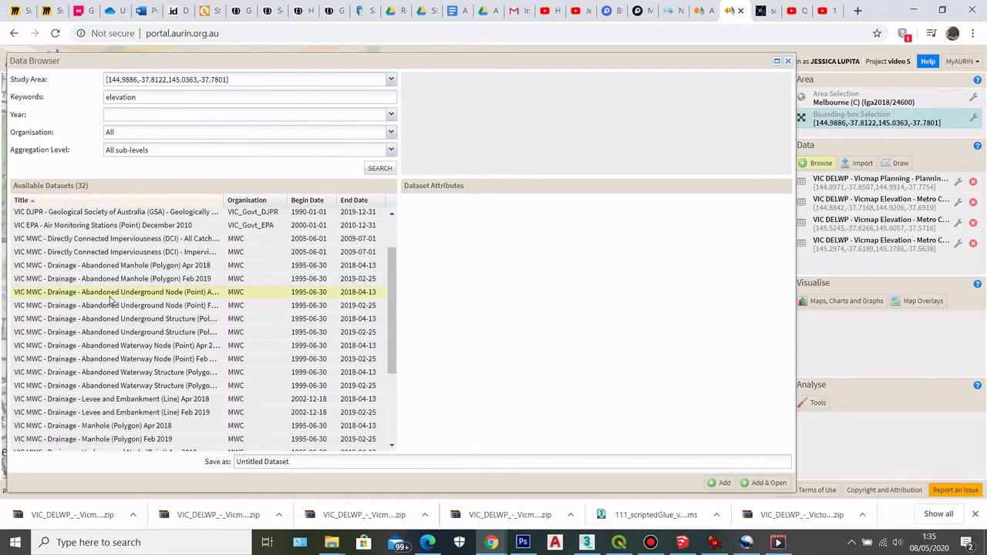
{"action": "scroll", "coordinate": [83, 280], "scroll_direction": "down", "scroll_amount": 3}
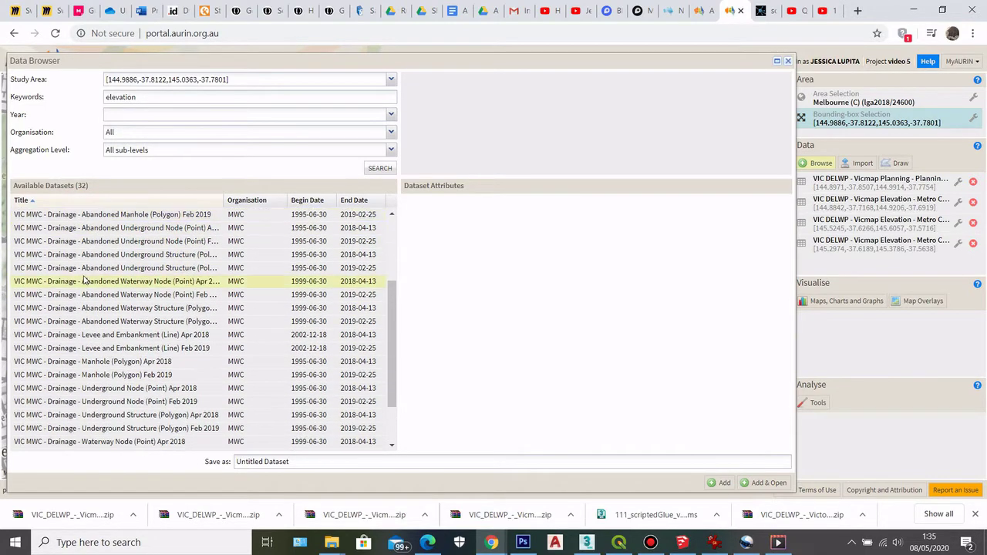
{"action": "scroll", "coordinate": [132, 332], "scroll_direction": "up", "scroll_amount": 5}
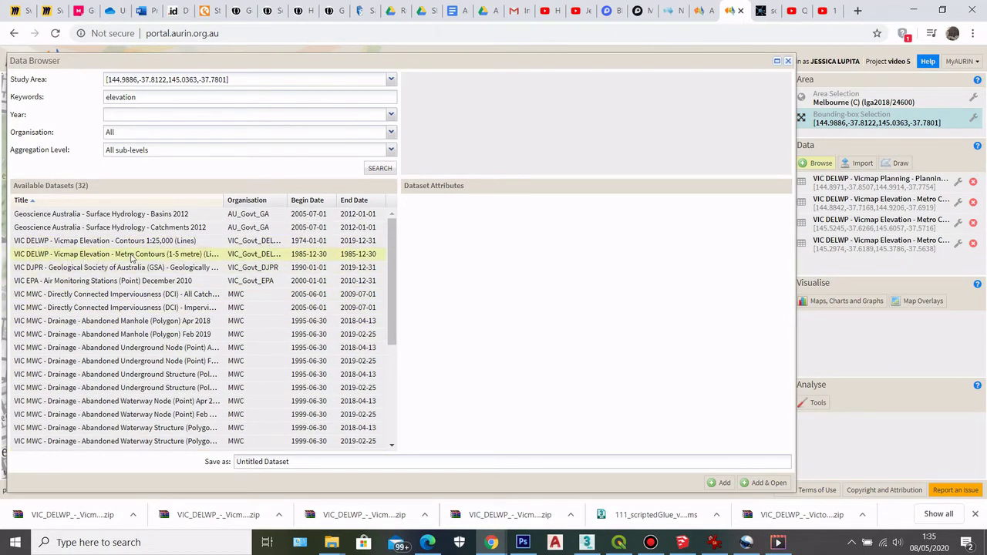
Add Metro Contours (1-5 metre) (Lines) with all six attributes to the project.
{"action": "left_click", "coordinate": [132, 256]}
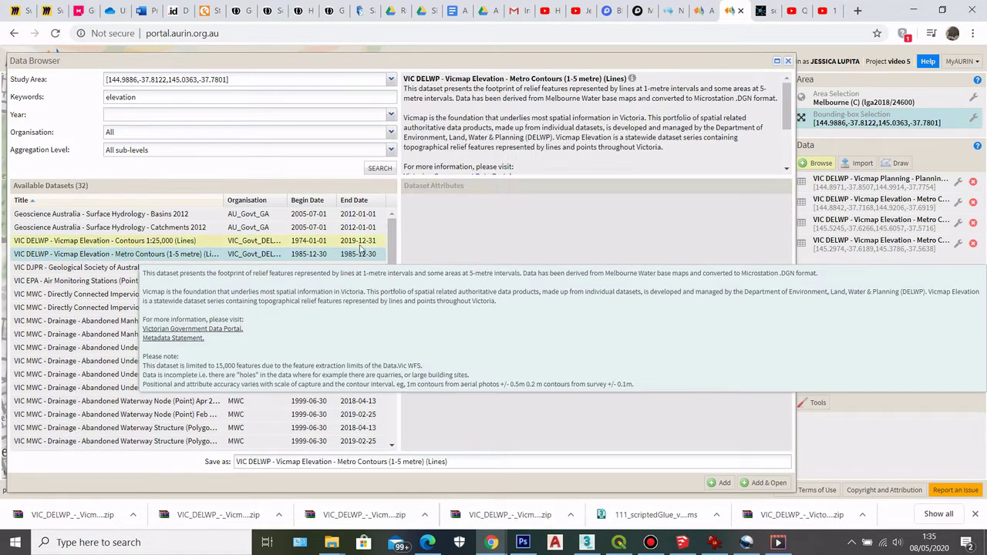
{"action": "left_click", "coordinate": [408, 200]}
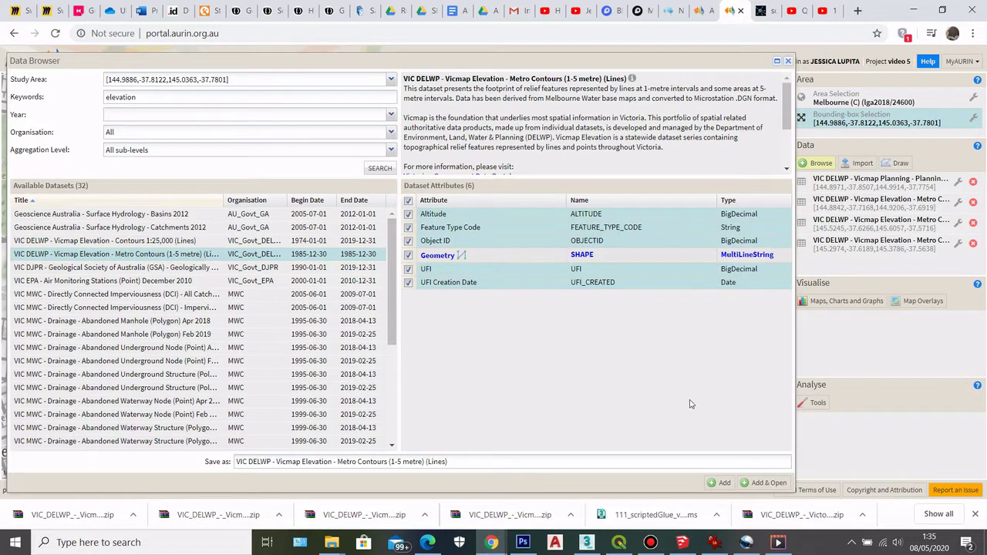
{"action": "left_click", "coordinate": [721, 482]}
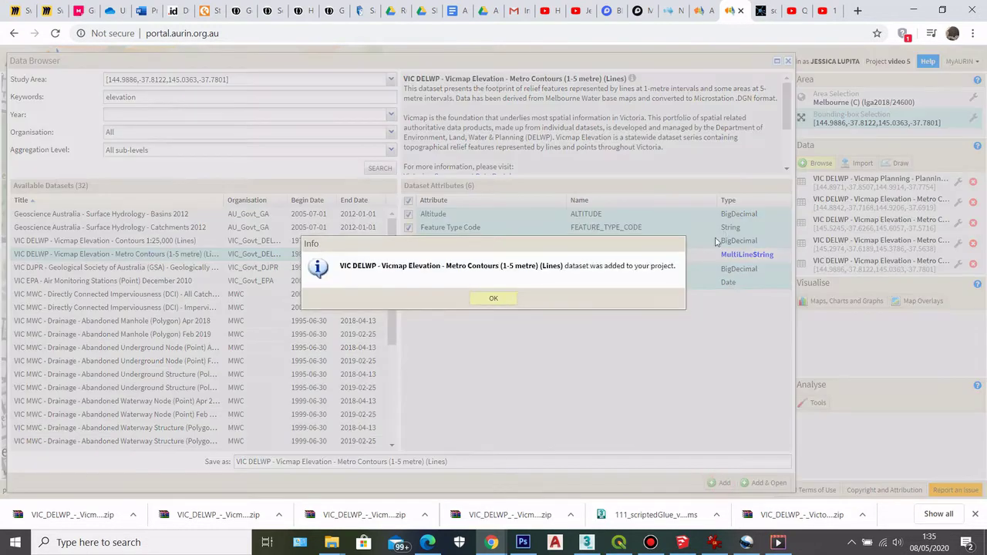
{"action": "left_click", "coordinate": [493, 299]}
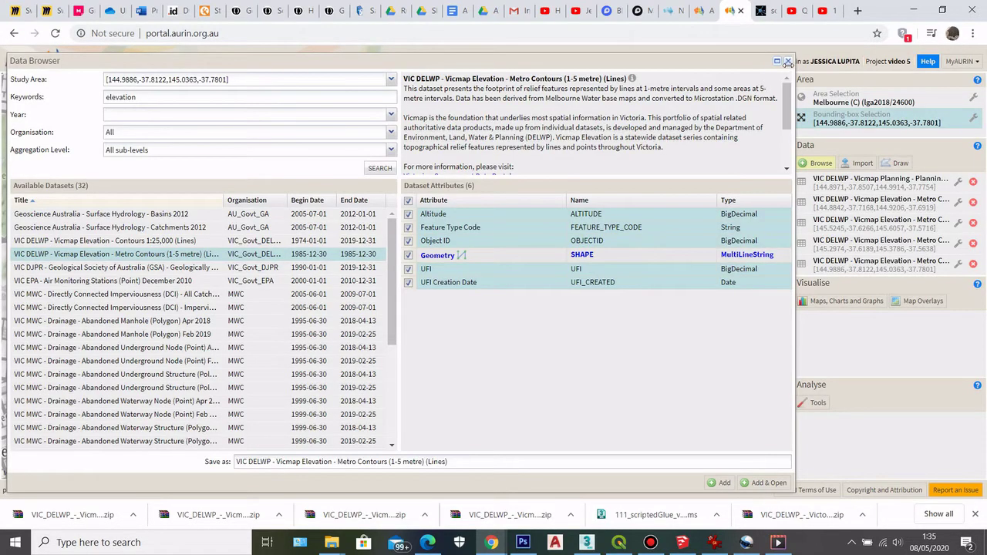
Close the Data Browser and download the contours dataset as a shapefile zip.
{"action": "left_click", "coordinate": [788, 60]}
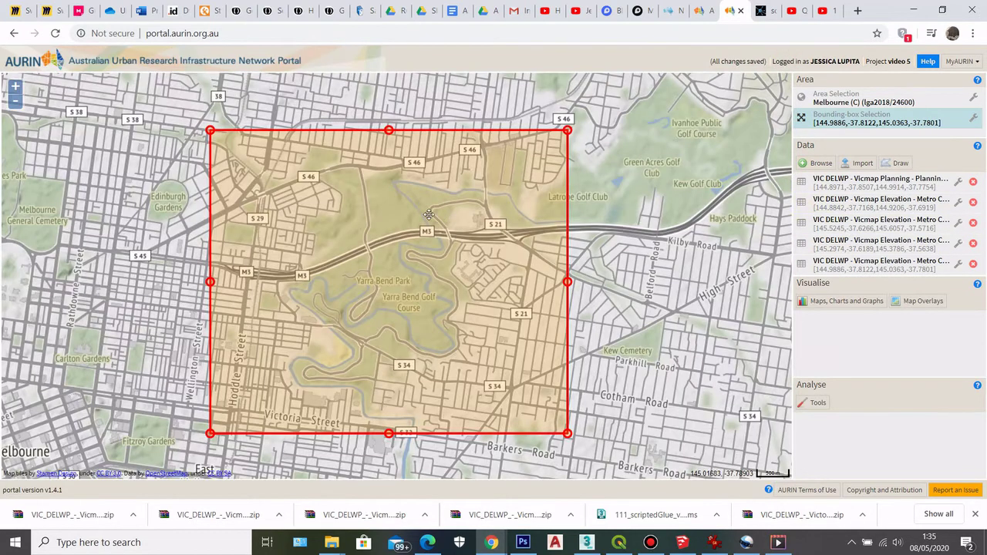
{"action": "left_click", "coordinate": [959, 266]}
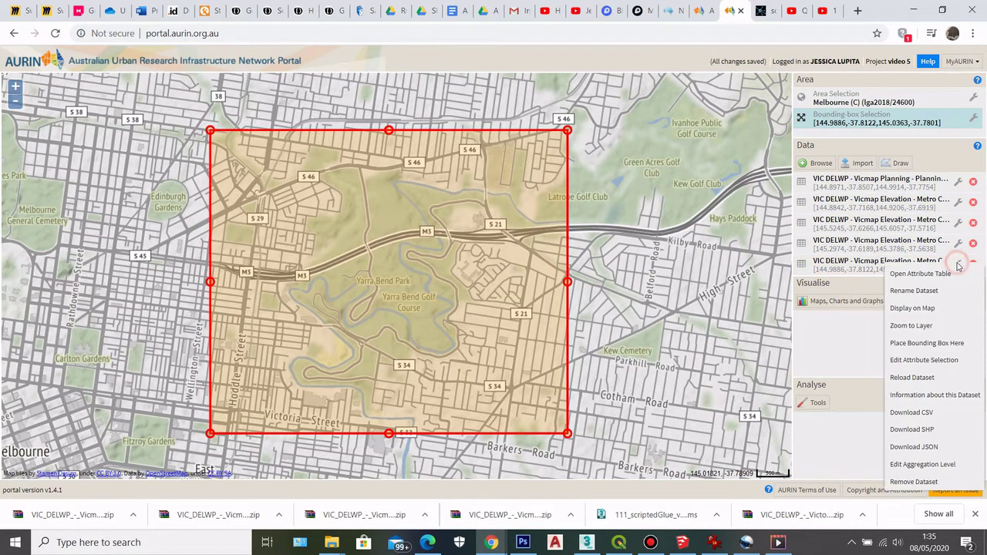
{"action": "left_click", "coordinate": [896, 430]}
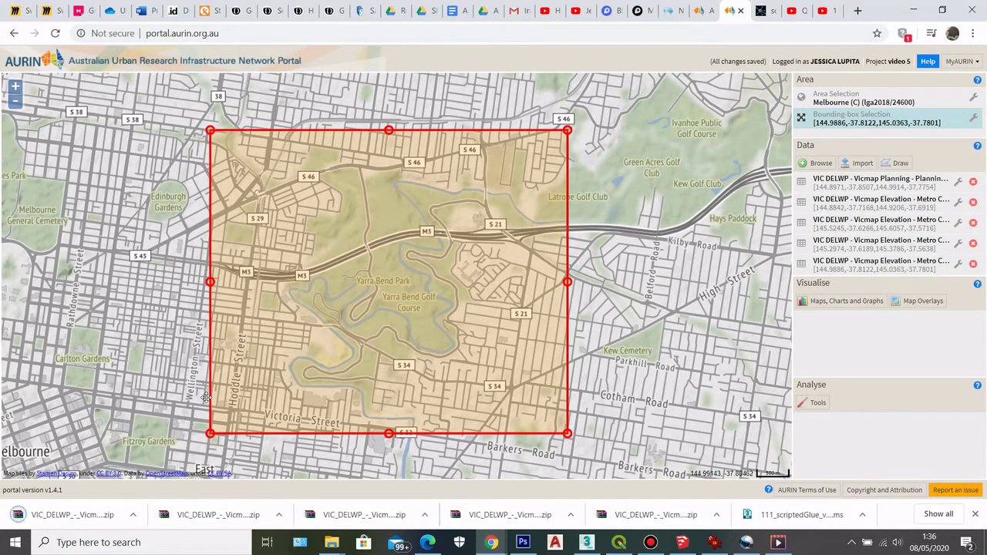
{"action": "right_click", "coordinate": [99, 524]}
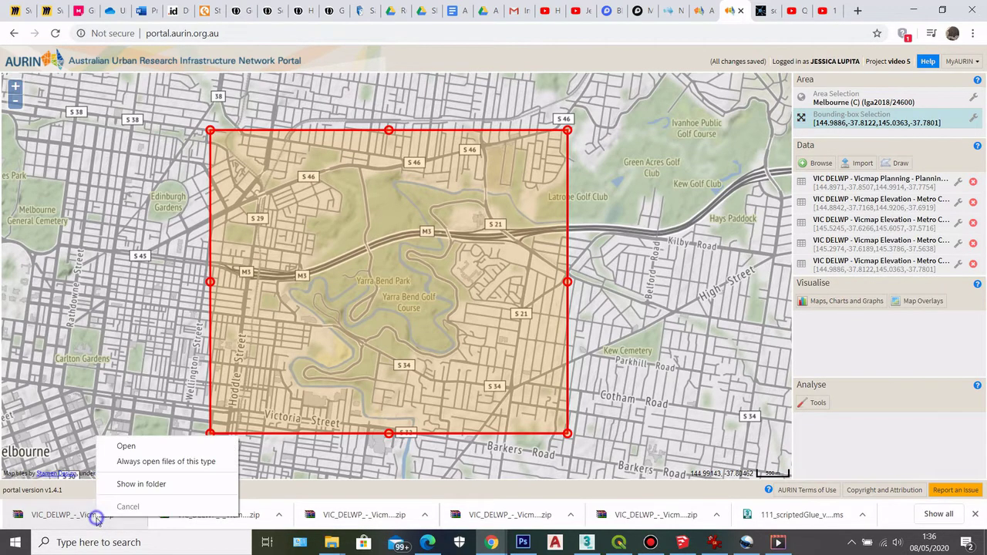
Extract the downloaded Elevation zip into the Downloads folder.
{"action": "left_click", "coordinate": [124, 482]}
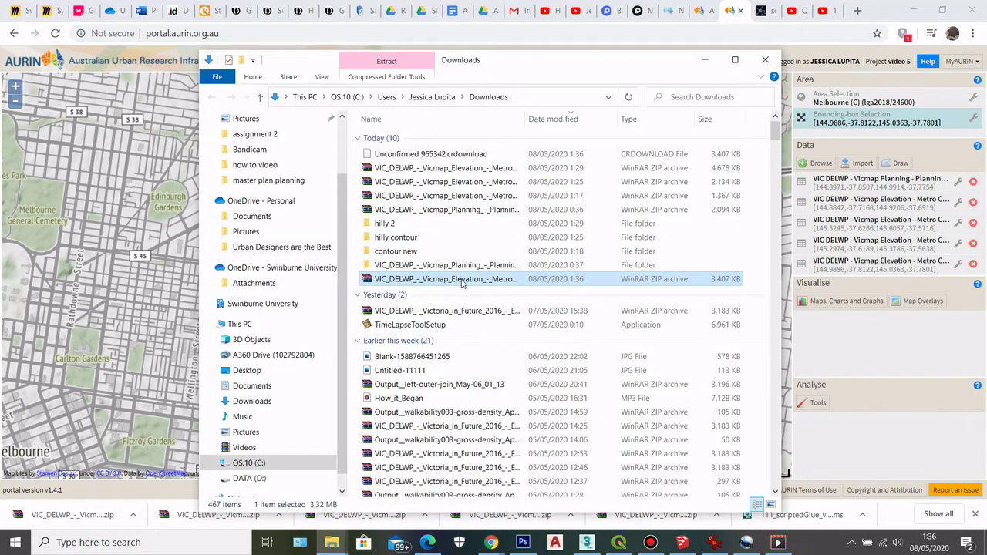
{"action": "double_click", "coordinate": [434, 278]}
{"action": "right_click", "coordinate": [434, 278]}
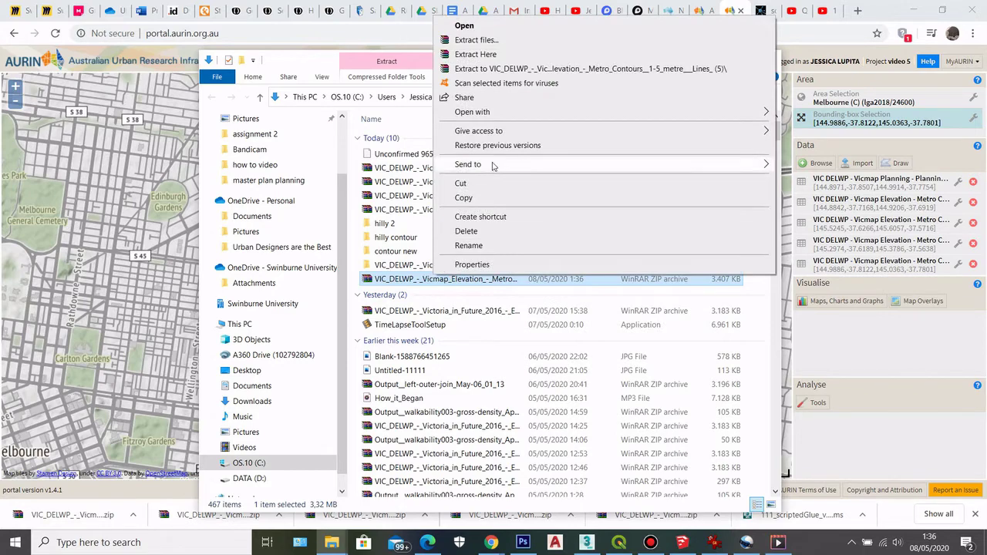
{"action": "left_click", "coordinate": [482, 41]}
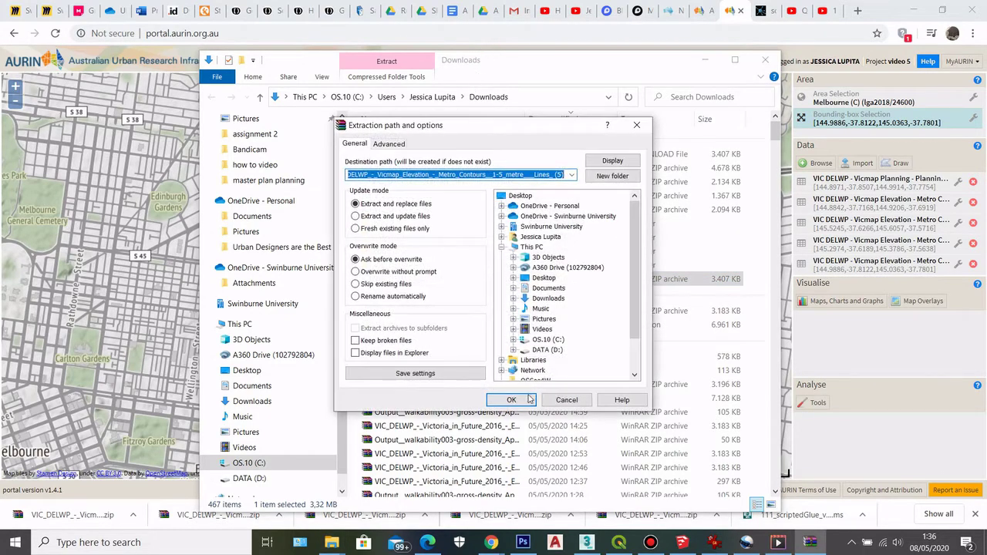
{"action": "left_click", "coordinate": [511, 400]}
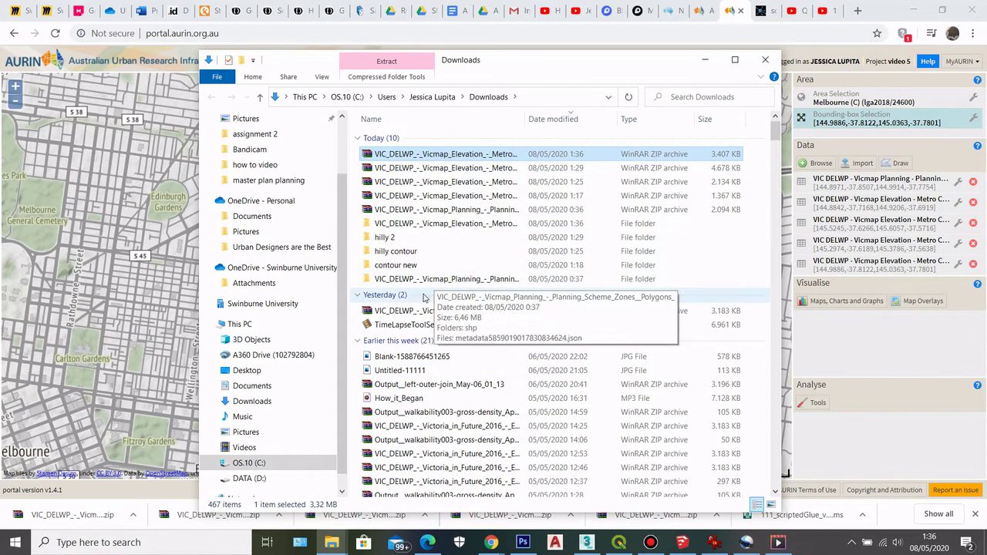
Rename the extracted folder to 'contour to raster'.
{"action": "right_click", "coordinate": [412, 223]}
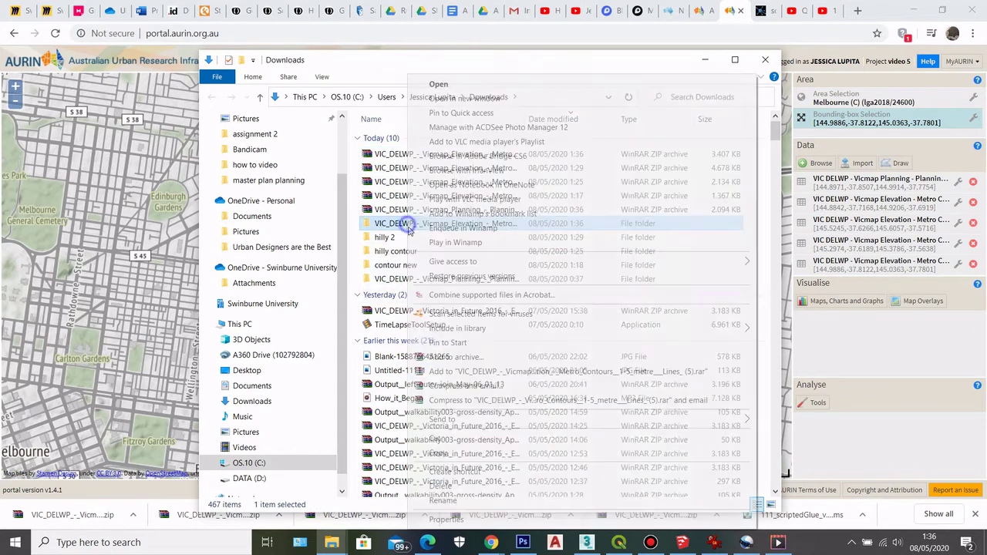
{"action": "left_click", "coordinate": [445, 500]}
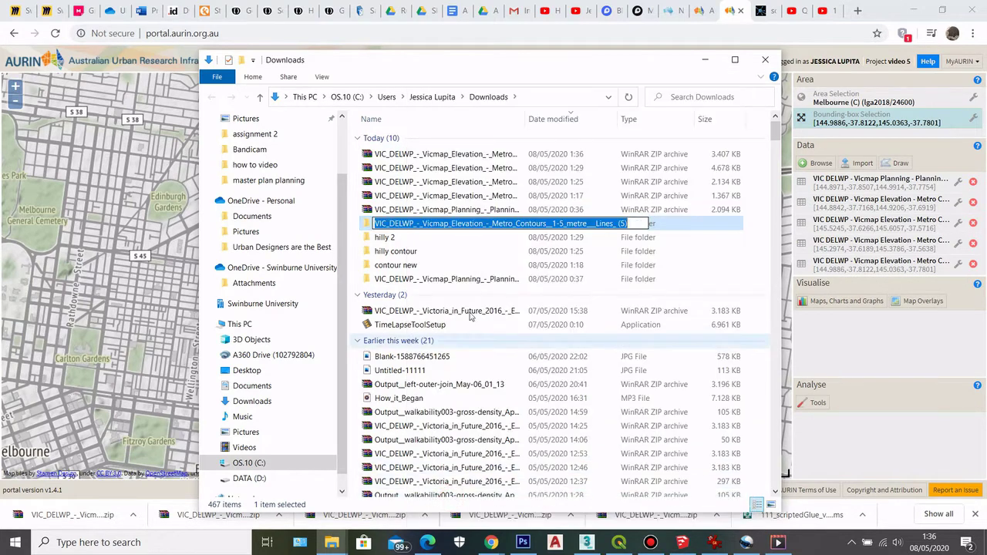
{"action": "type", "text": "con"}
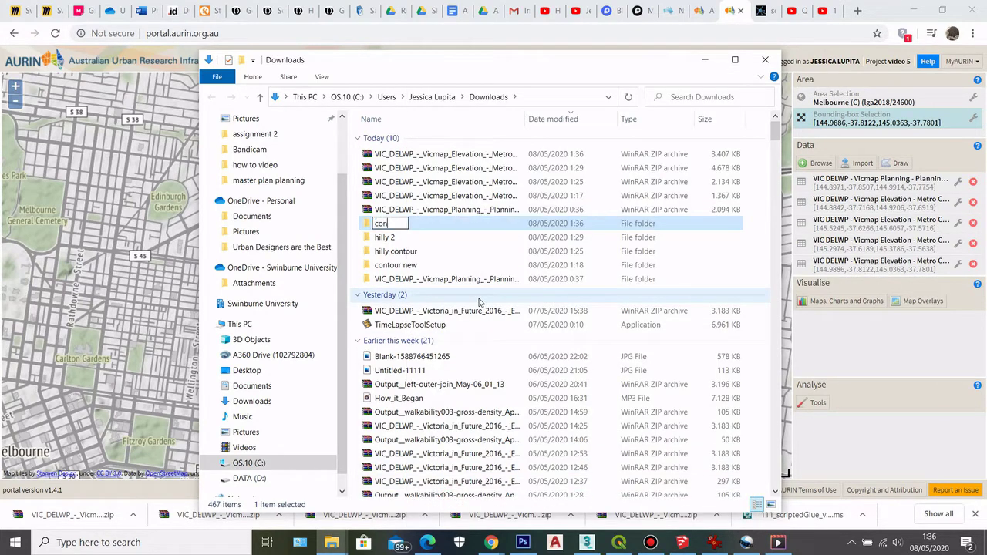
{"action": "type", "text": "tour to raster"}
{"action": "key", "text": "Return"}
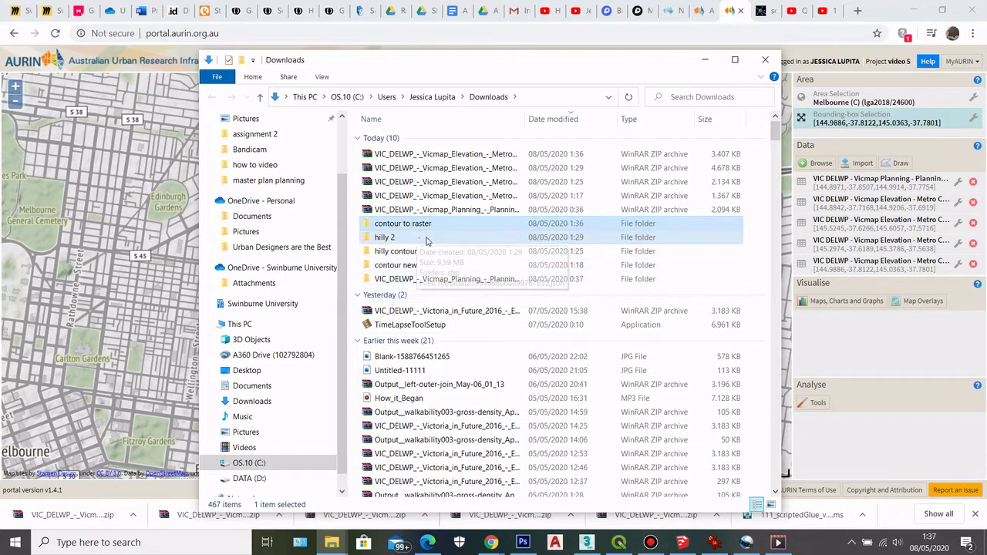
{"action": "left_click_drag", "start_coordinate": [489, 68], "coordinate": [447, 54]}
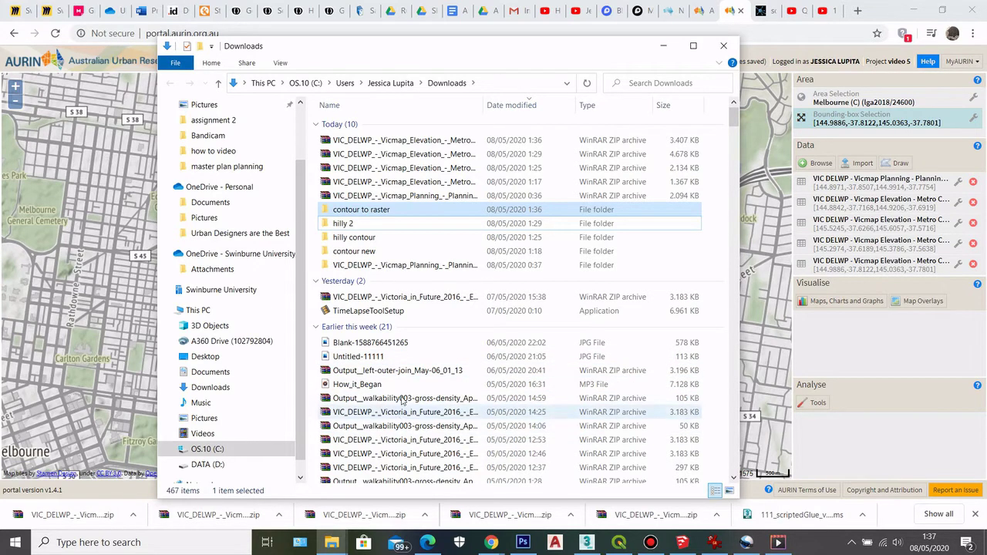
In the QGIS Browser, expand contour to raster > shp and select the contours shapefile.
{"action": "left_click", "coordinate": [619, 546]}
{"action": "scroll", "coordinate": [72, 210], "scroll_direction": "up", "scroll_amount": 10}
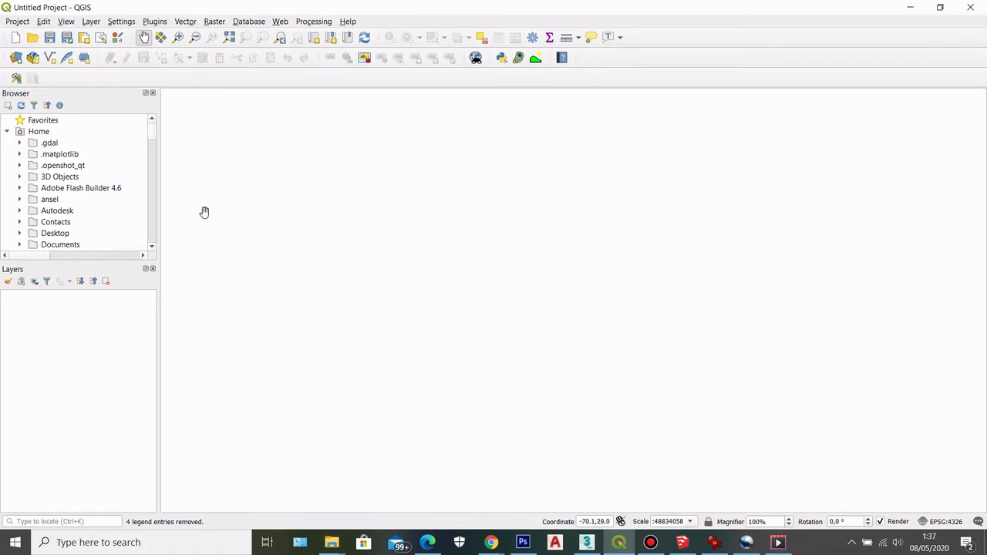
{"action": "scroll", "coordinate": [44, 181], "scroll_direction": "down", "scroll_amount": 2}
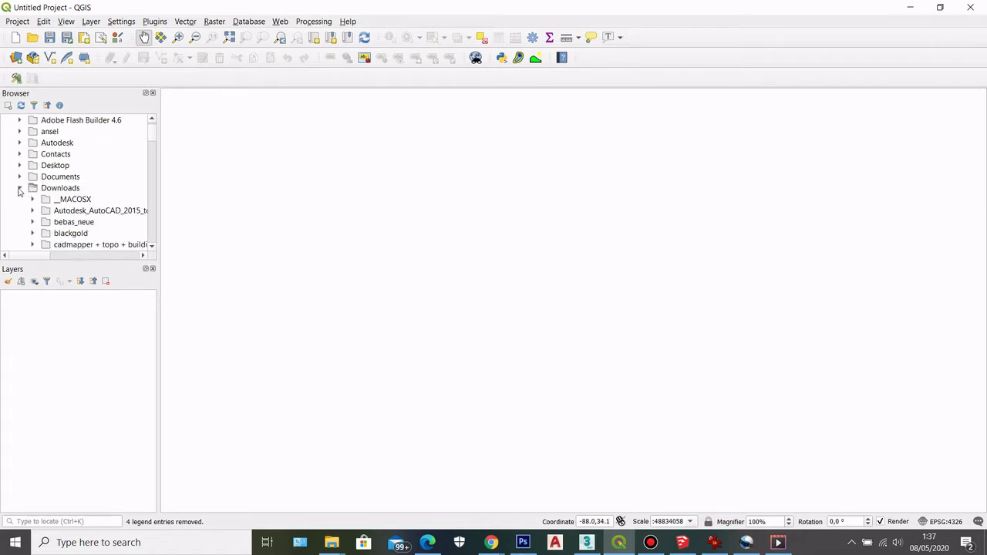
{"action": "scroll", "coordinate": [58, 197], "scroll_direction": "down", "scroll_amount": 8}
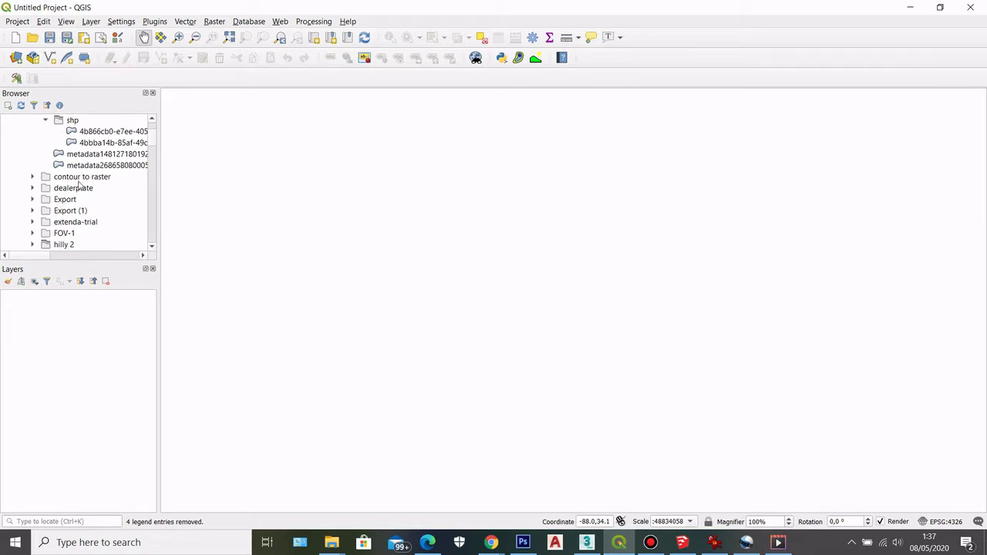
{"action": "scroll", "coordinate": [59, 184], "scroll_direction": "up", "scroll_amount": 1}
{"action": "left_click", "coordinate": [32, 144]}
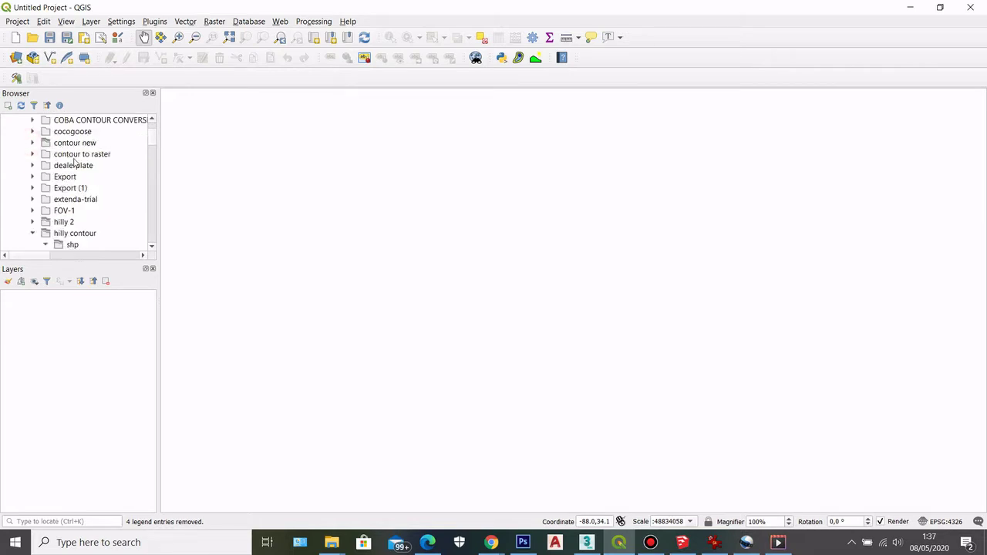
{"action": "left_click", "coordinate": [32, 154]}
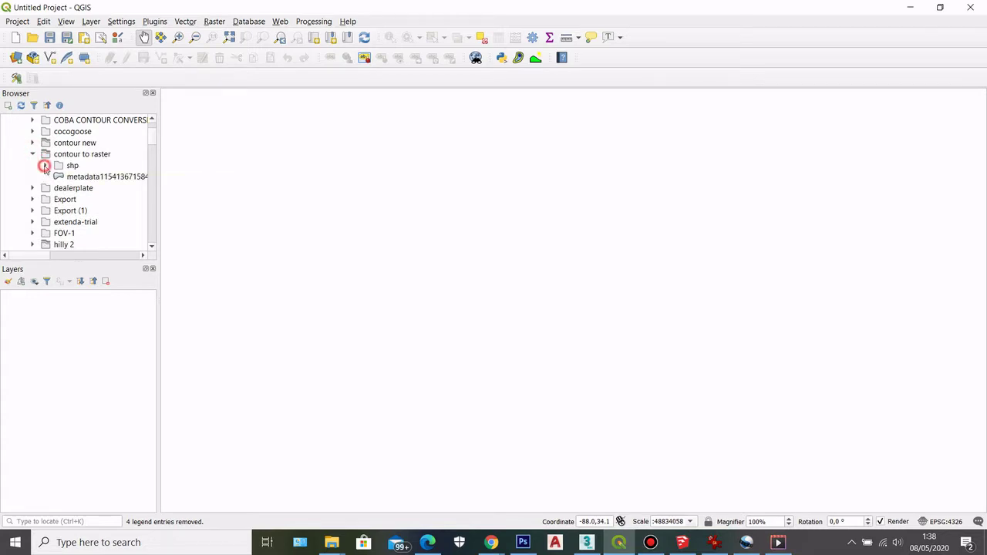
{"action": "left_click", "coordinate": [46, 167]}
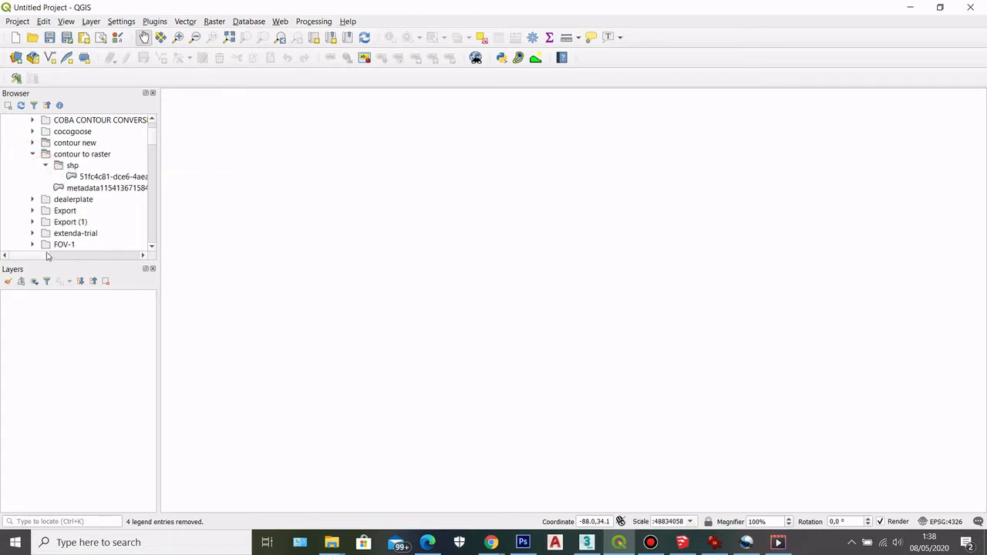
{"action": "left_click_drag", "start_coordinate": [47, 257], "coordinate": [75, 258]}
{"action": "left_click", "coordinate": [121, 183]}
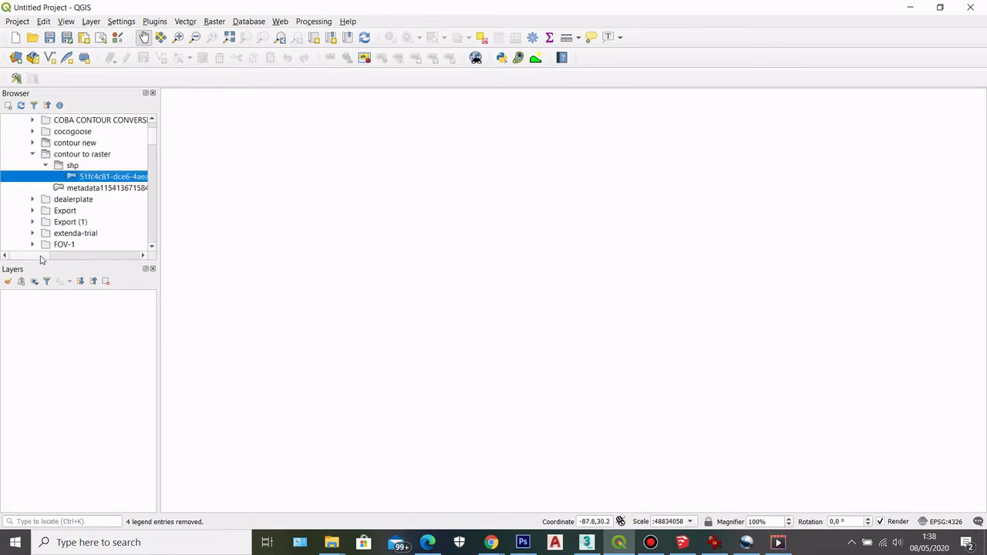
{"action": "left_click_drag", "start_coordinate": [41, 257], "coordinate": [44, 258]}
Drag the contours shapefile into Layers and centre the Yarra Bend contour lines in view.
{"action": "left_click_drag", "start_coordinate": [103, 180], "coordinate": [81, 314]}
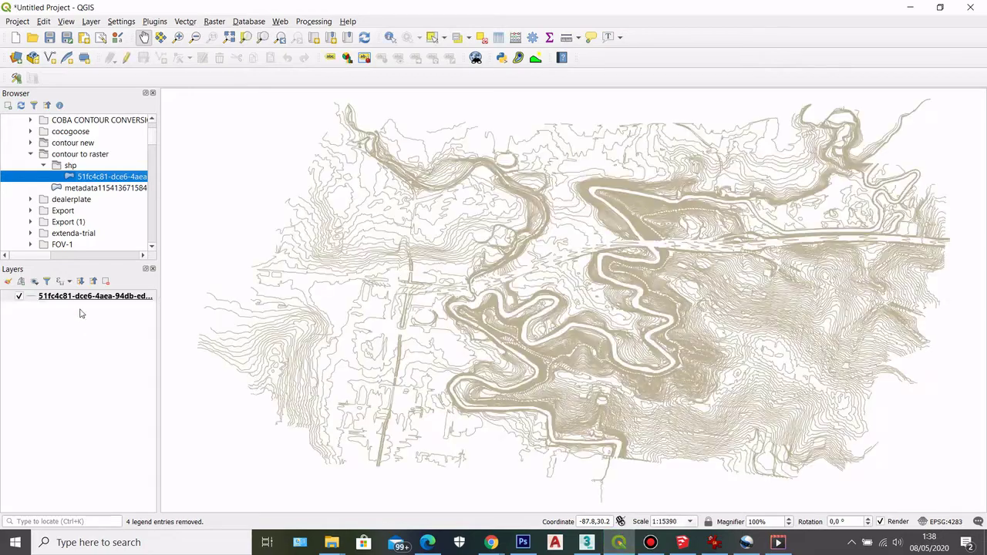
{"action": "scroll", "coordinate": [434, 273], "scroll_direction": "down", "scroll_amount": 1}
{"action": "scroll", "coordinate": [542, 285], "scroll_direction": "up", "scroll_amount": 1}
{"action": "scroll", "coordinate": [451, 297], "scroll_direction": "up", "scroll_amount": 1}
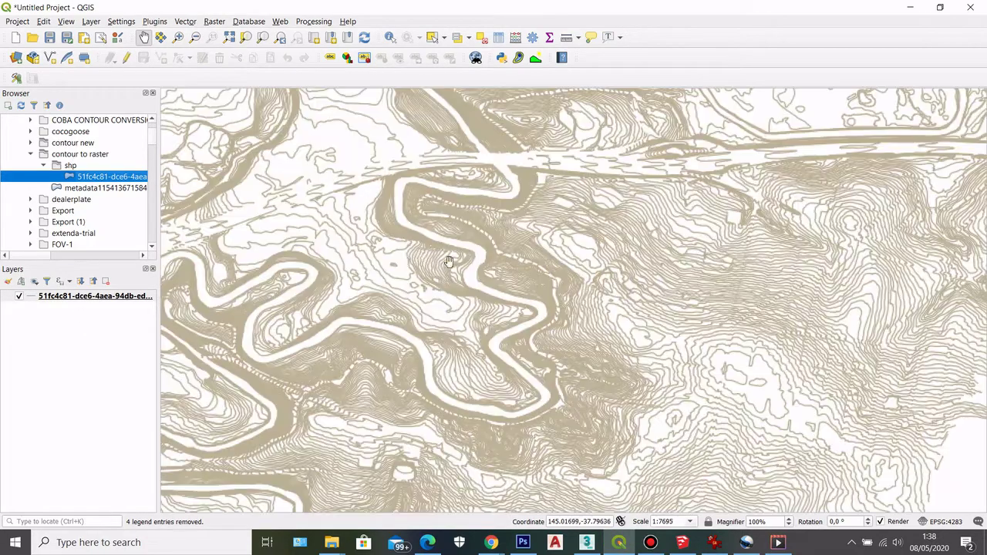
{"action": "scroll", "coordinate": [448, 347], "scroll_direction": "down", "scroll_amount": 1}
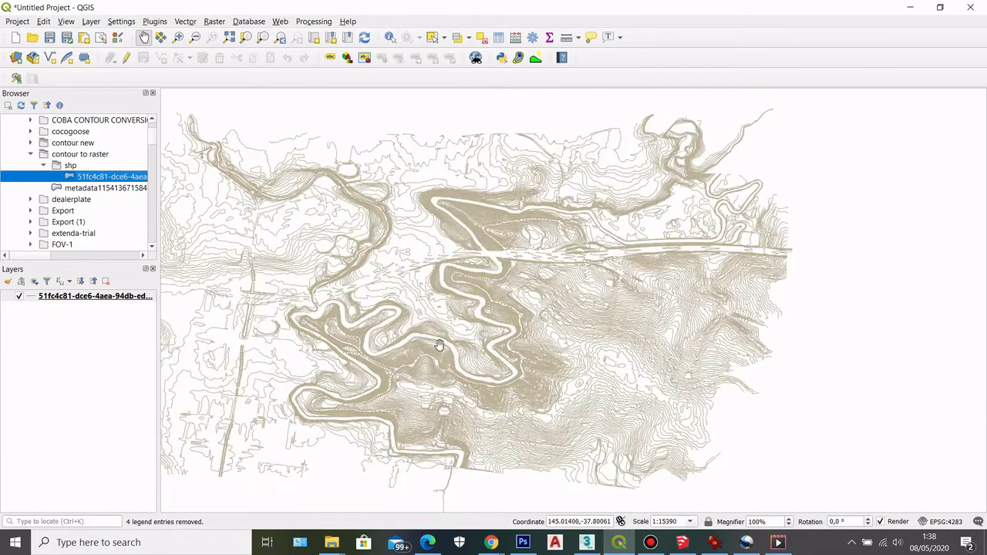
{"action": "scroll", "coordinate": [475, 328], "scroll_direction": "down", "scroll_amount": 1}
{"action": "scroll", "coordinate": [351, 314], "scroll_direction": "up", "scroll_amount": 1}
{"action": "scroll", "coordinate": [440, 282], "scroll_direction": "up", "scroll_amount": 1}
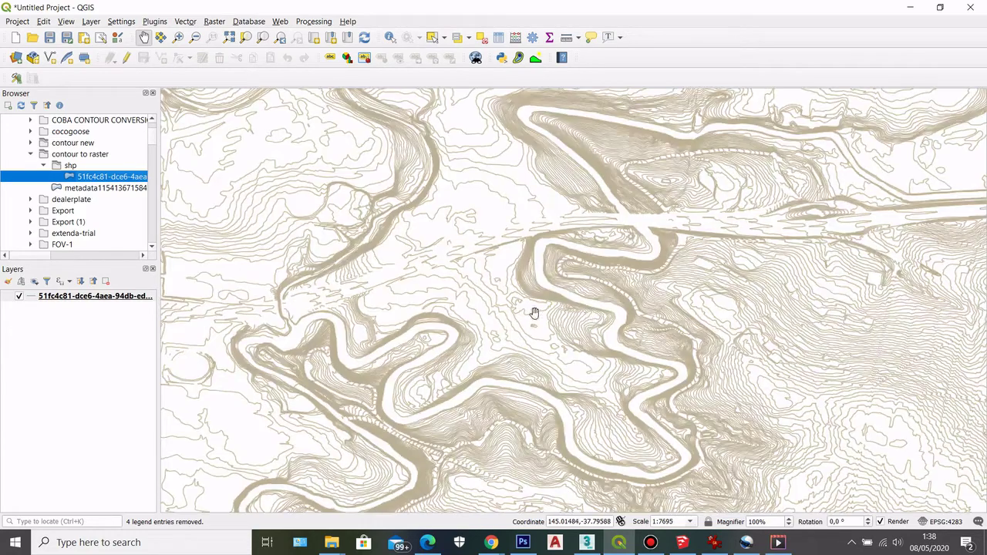
{"action": "scroll", "coordinate": [352, 271], "scroll_direction": "down", "scroll_amount": 1}
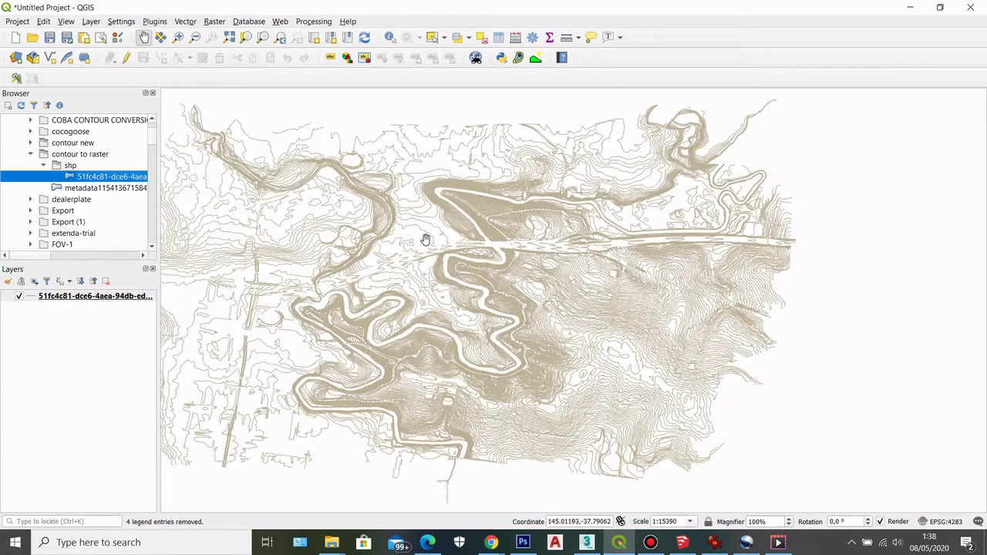
{"action": "left_click_drag", "start_coordinate": [412, 272], "coordinate": [496, 218]}
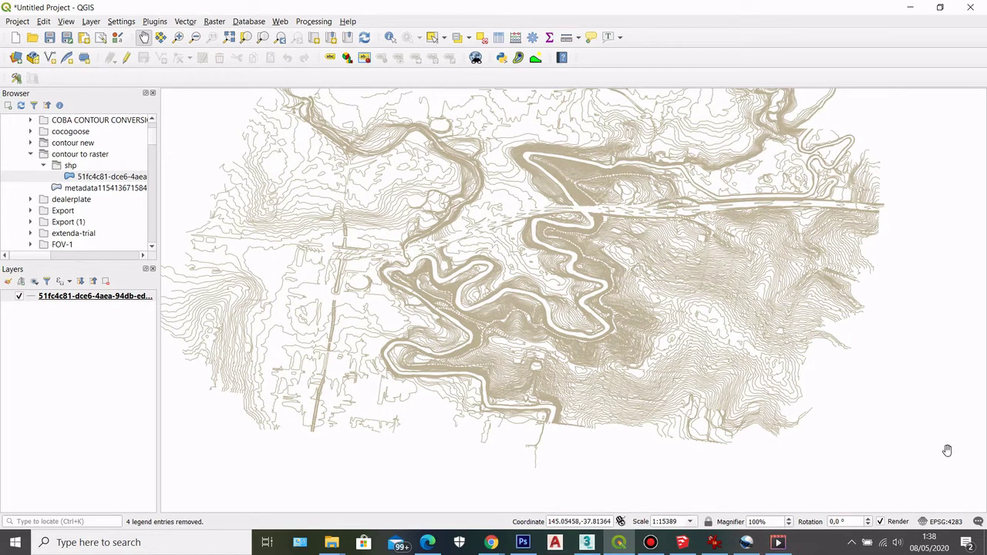
Change the project CRS from EPSG:4283 to GDA94 / MGA zone 55 (EPSG:28355).
{"action": "left_click", "coordinate": [938, 522]}
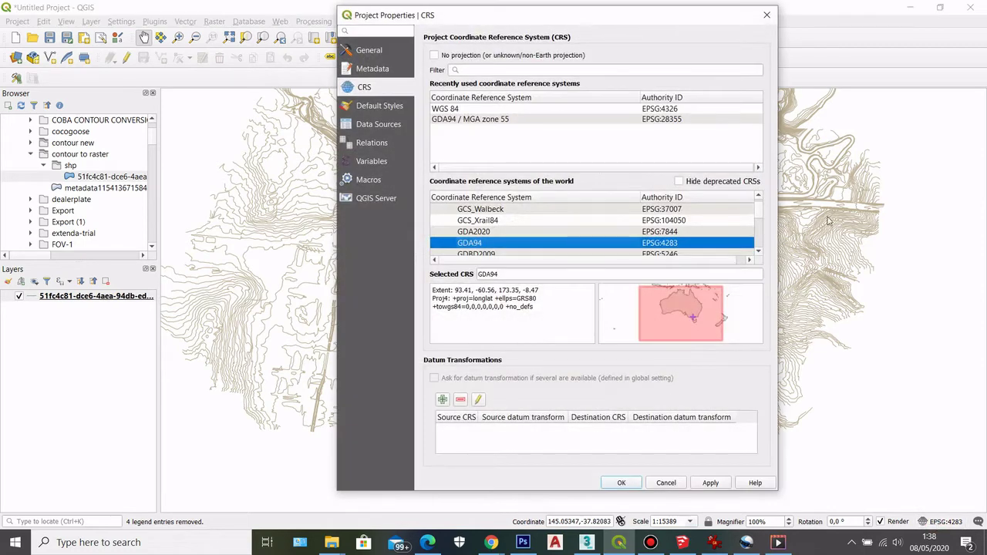
{"action": "left_click_drag", "start_coordinate": [584, 16], "coordinate": [504, 20]}
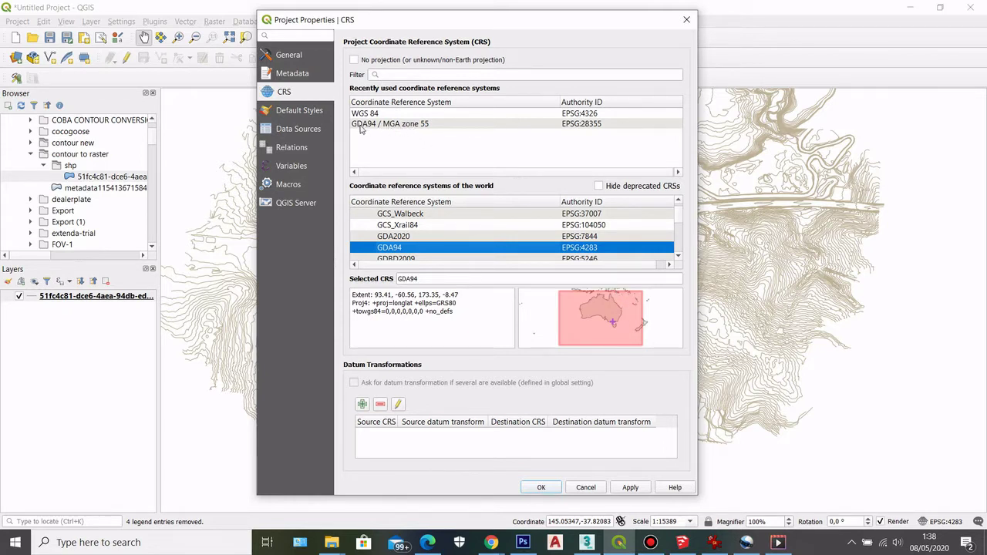
{"action": "left_click", "coordinate": [410, 125]}
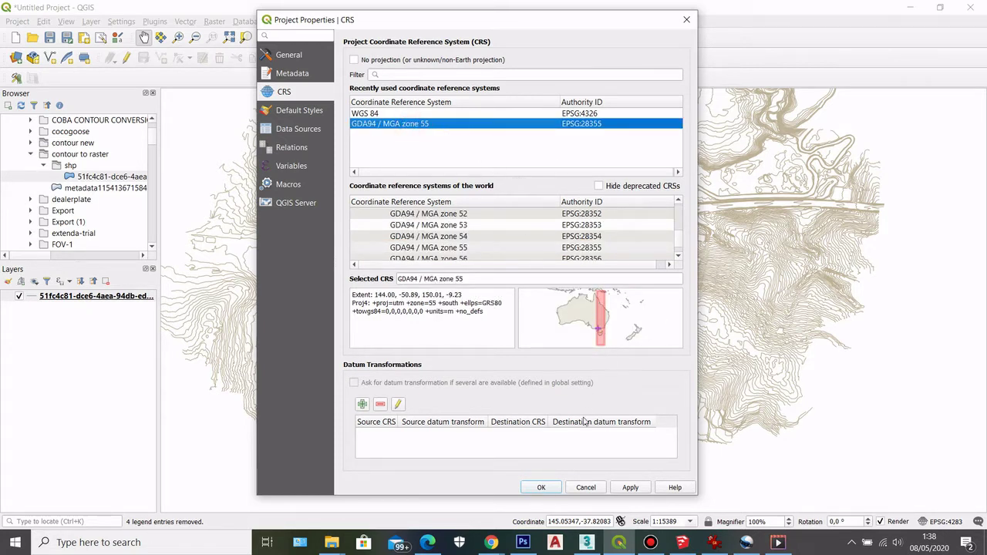
{"action": "left_click", "coordinate": [551, 488]}
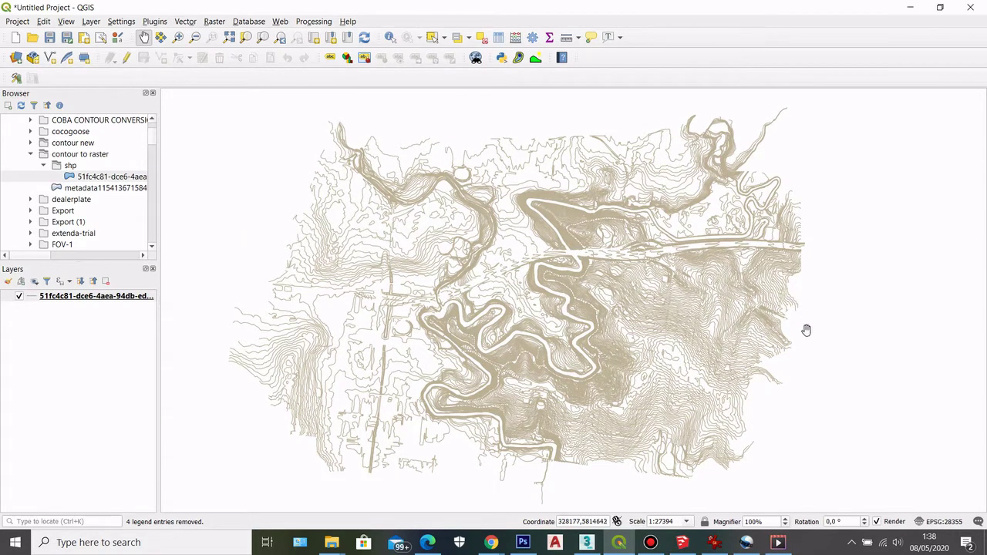
{"action": "left_click_drag", "start_coordinate": [807, 335], "coordinate": [795, 306]}
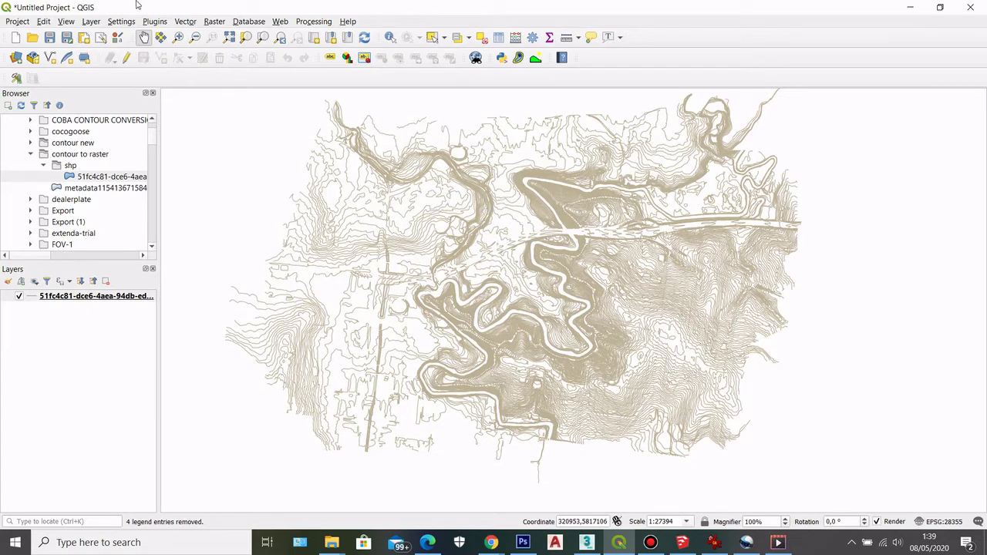
Open the Rasterize tool and set ALTITUDE as the burn-in field.
{"action": "left_click", "coordinate": [214, 20]}
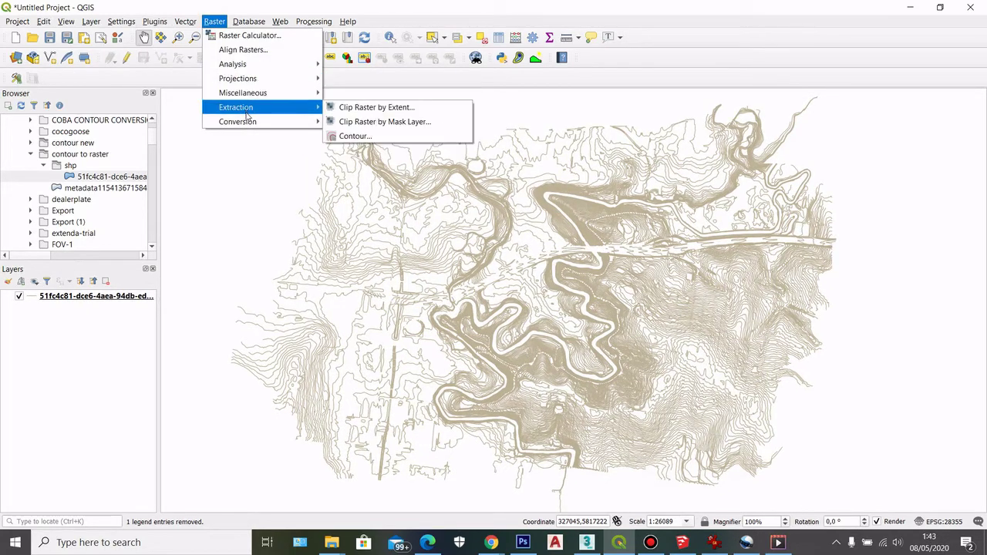
{"action": "mouse_move", "coordinate": [246, 124]}
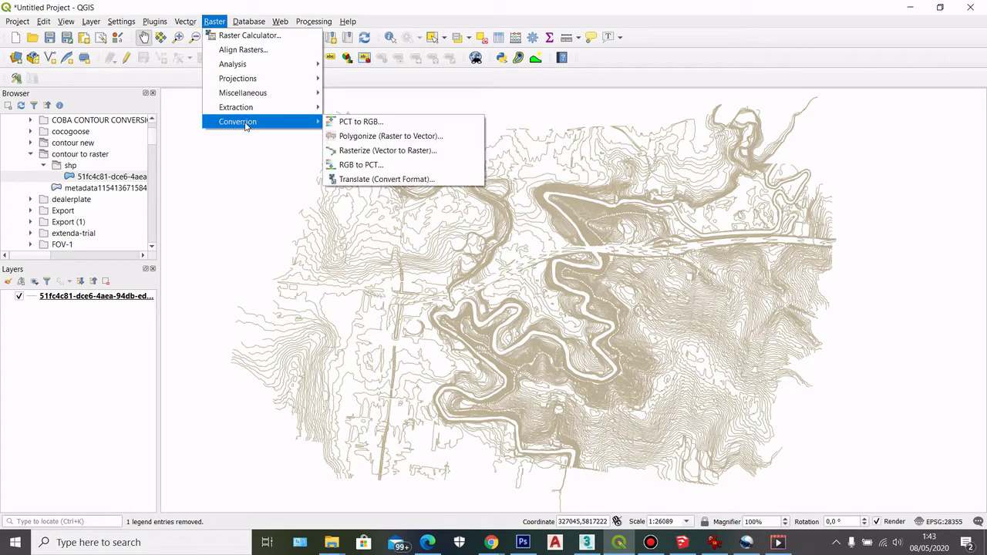
{"action": "left_click", "coordinate": [387, 151]}
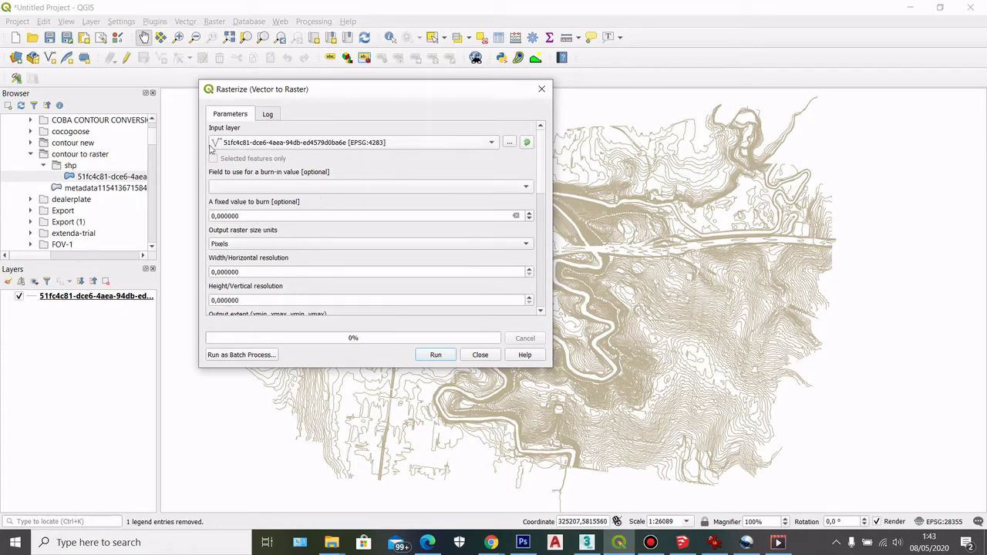
{"action": "left_click", "coordinate": [494, 185]}
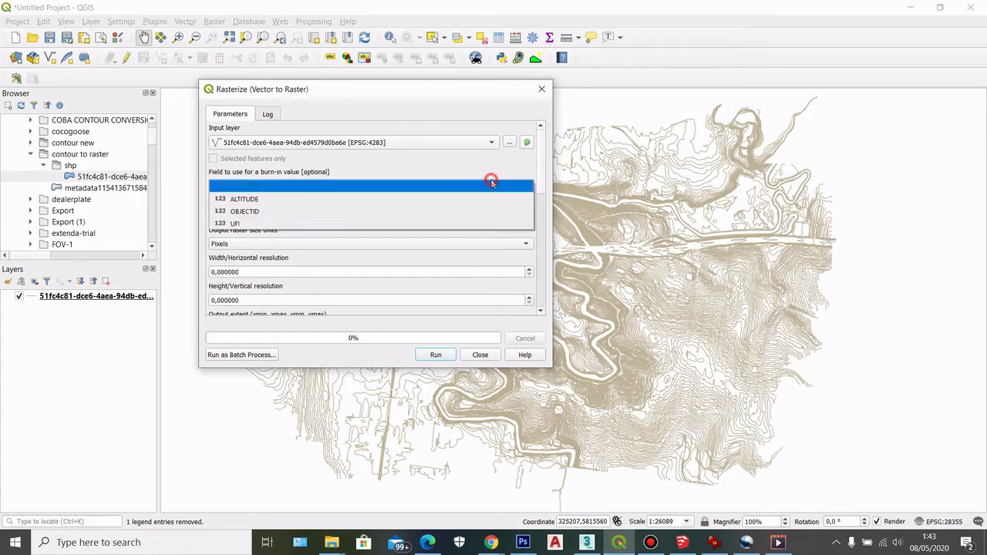
{"action": "left_click", "coordinate": [302, 200]}
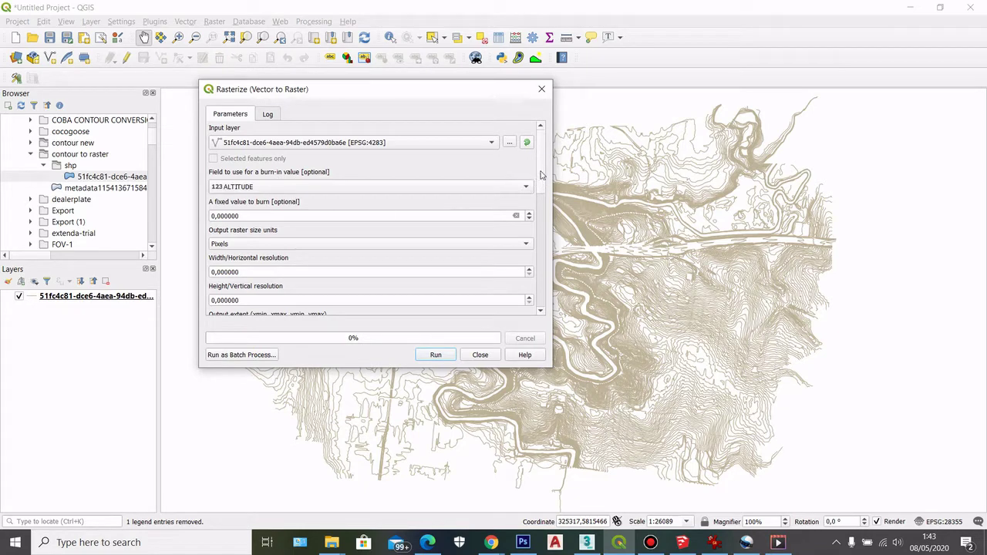
Set output size to 200 by 200, use the contour layer's extent, and run.
{"action": "scroll", "coordinate": [542, 175], "scroll_direction": "down", "scroll_amount": 2}
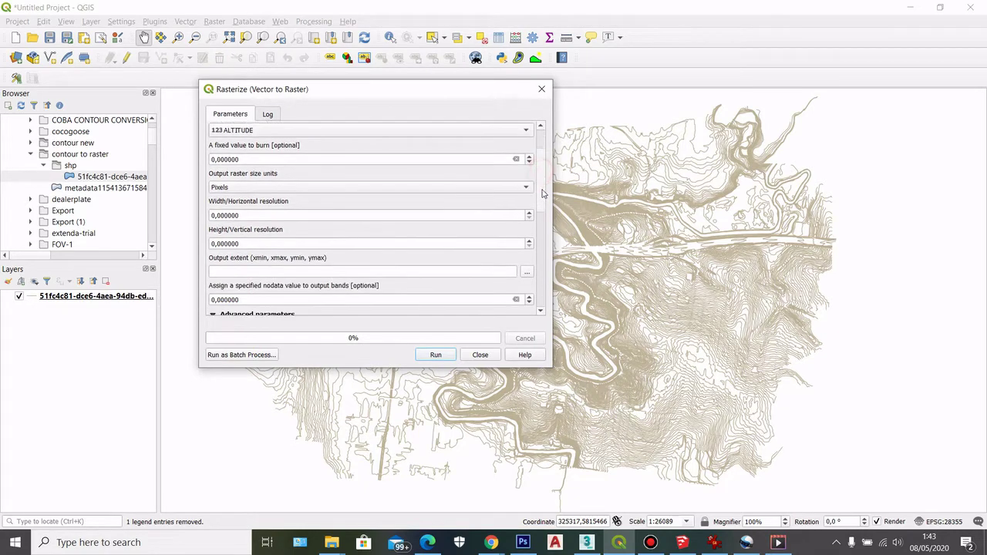
{"action": "left_click", "coordinate": [225, 207]}
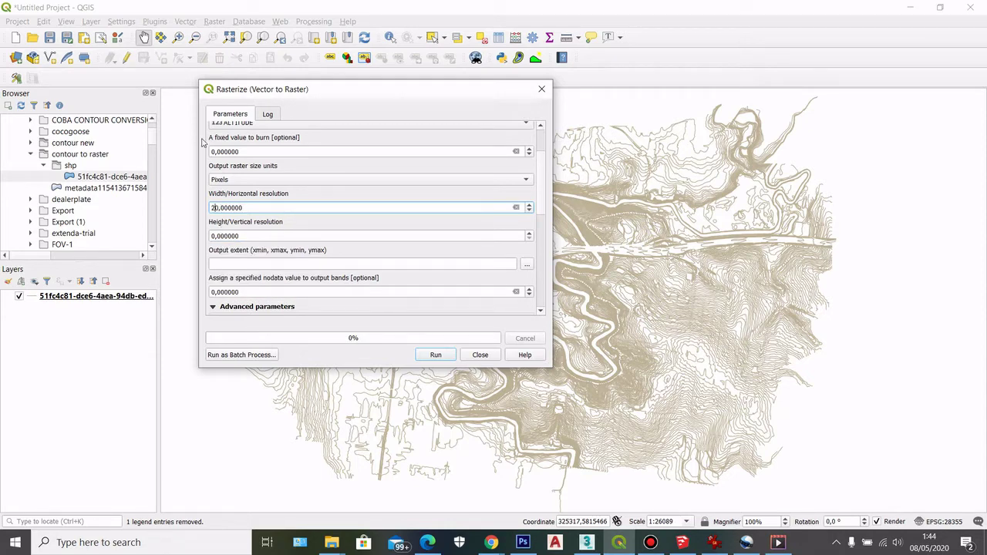
{"action": "type", "text": "0"}
{"action": "left_click", "coordinate": [213, 236]}
{"action": "type", "text": "20"}
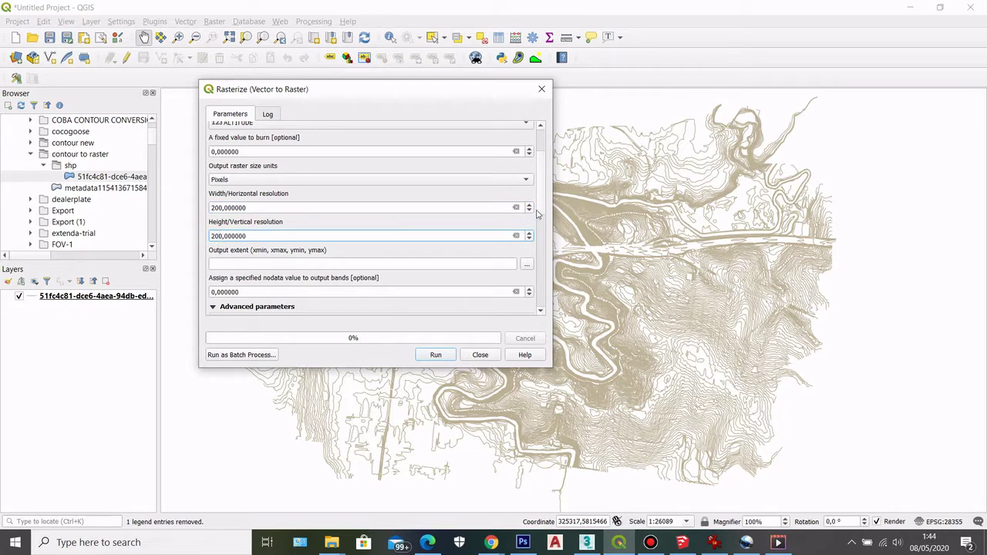
{"action": "scroll", "coordinate": [538, 213], "scroll_direction": "down", "scroll_amount": 2}
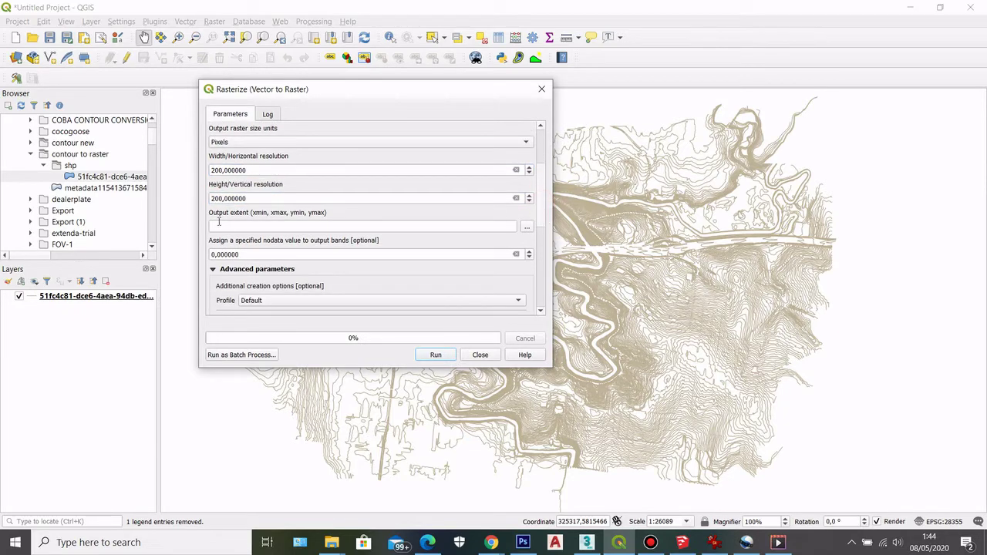
{"action": "left_click", "coordinate": [528, 229]}
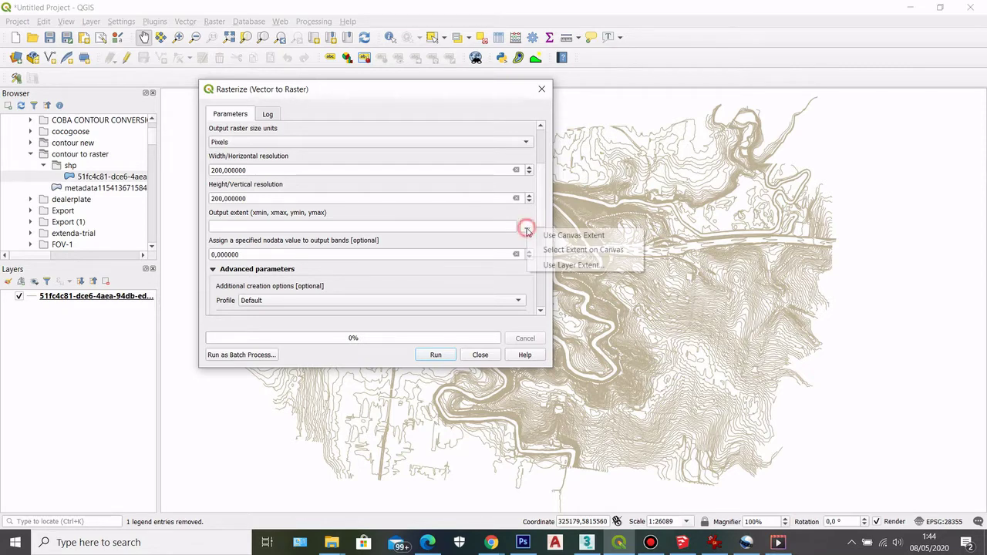
{"action": "left_click", "coordinate": [550, 266]}
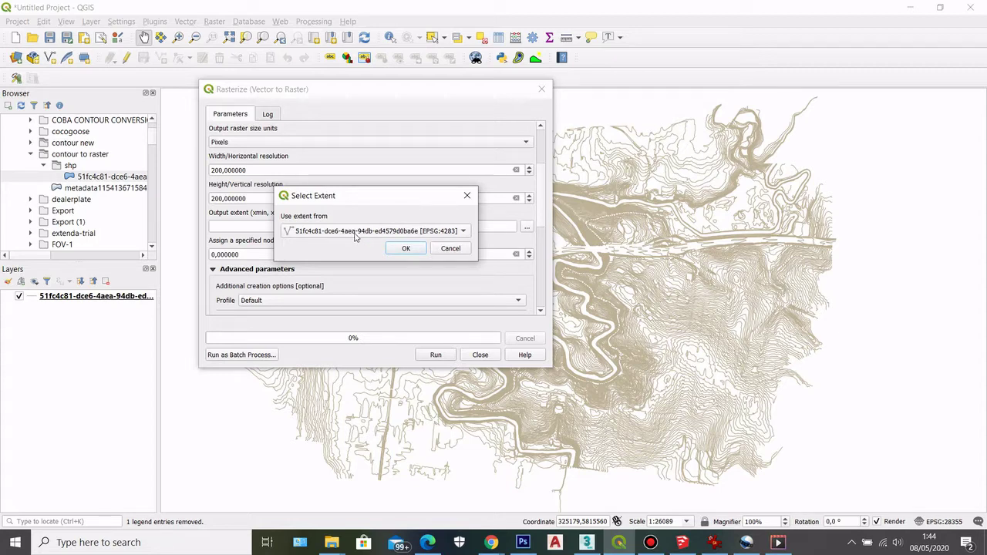
{"action": "left_click", "coordinate": [406, 248]}
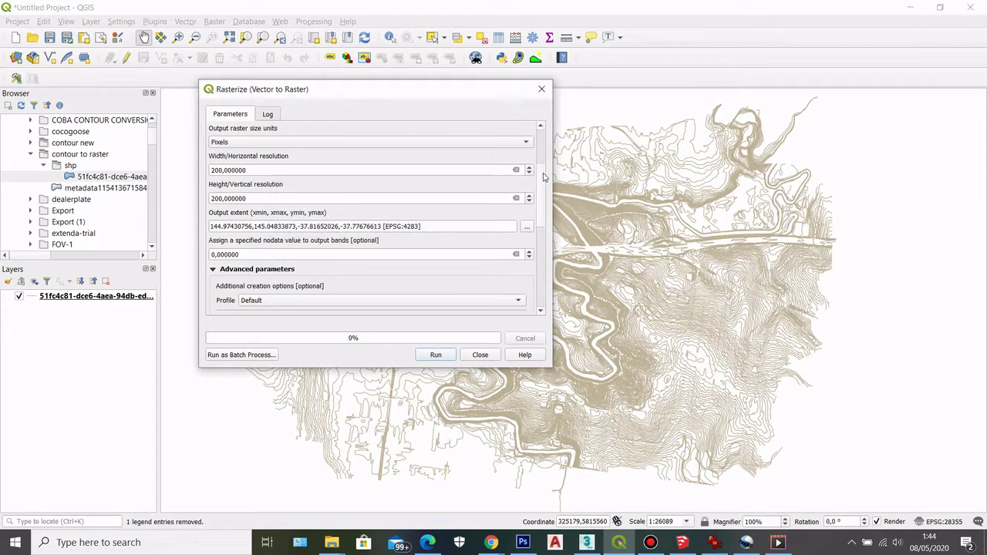
{"action": "left_click_drag", "start_coordinate": [542, 178], "coordinate": [545, 212]}
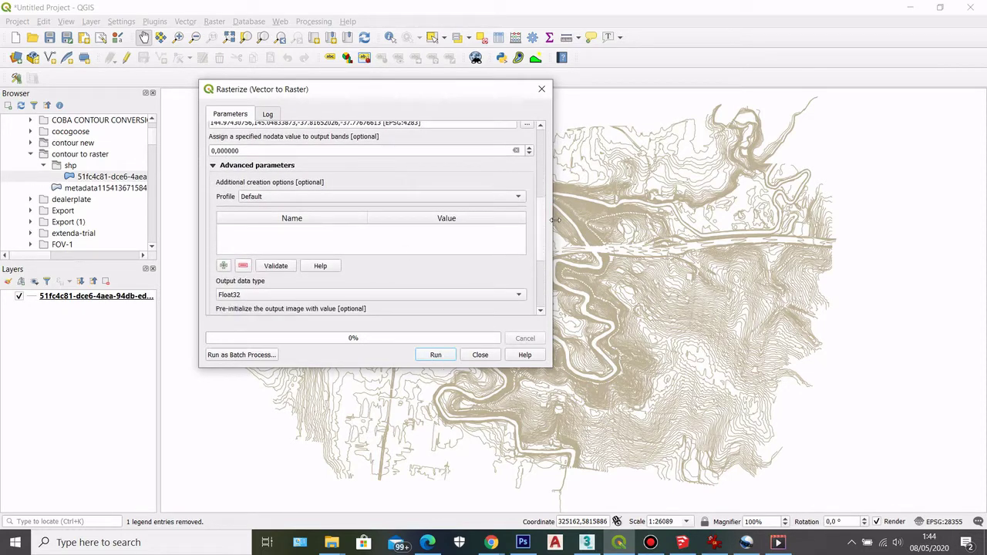
{"action": "left_click", "coordinate": [435, 356]}
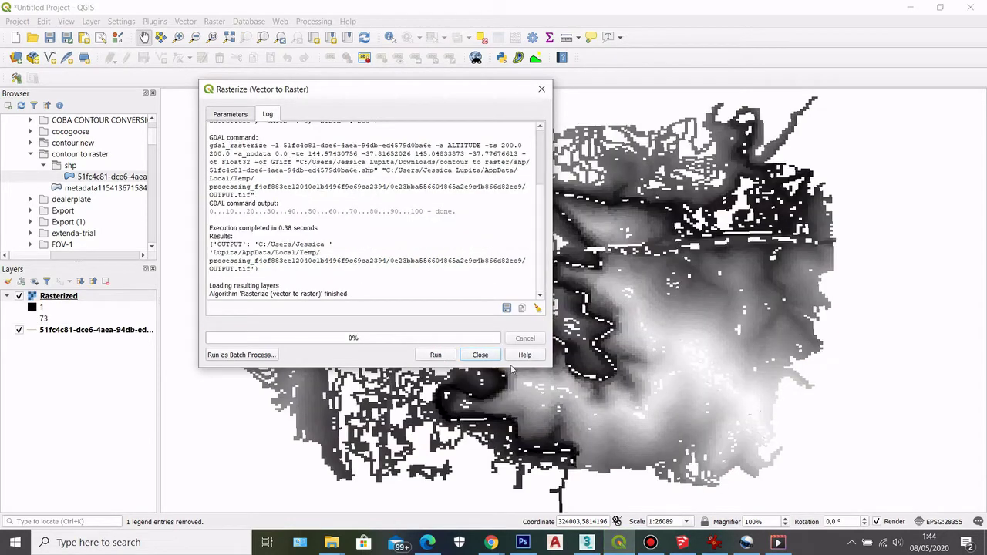
Close the Rasterize dialog and zoom the map to inspect the greyscale Rasterized grid.
{"action": "left_click", "coordinate": [481, 356]}
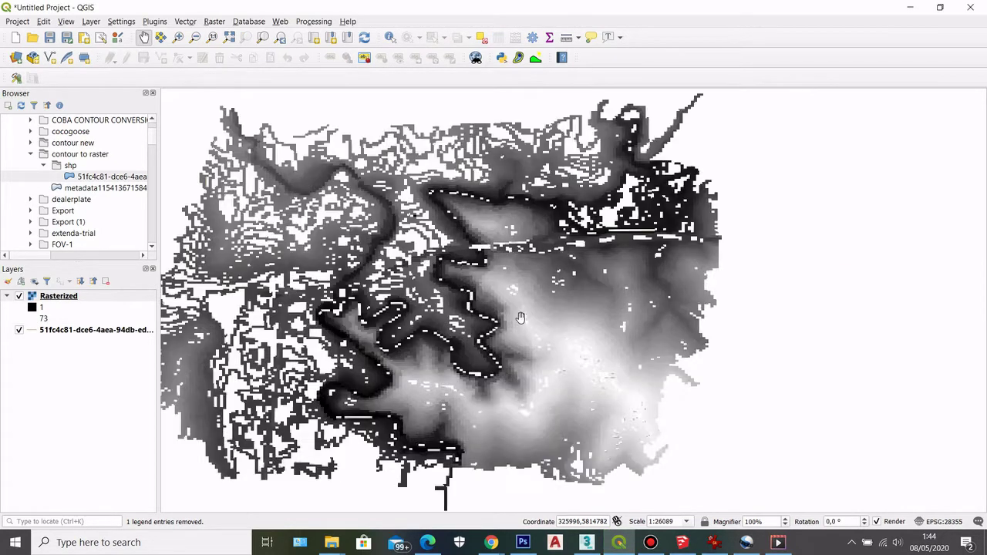
{"action": "scroll", "coordinate": [336, 299], "scroll_direction": "up", "scroll_amount": 1}
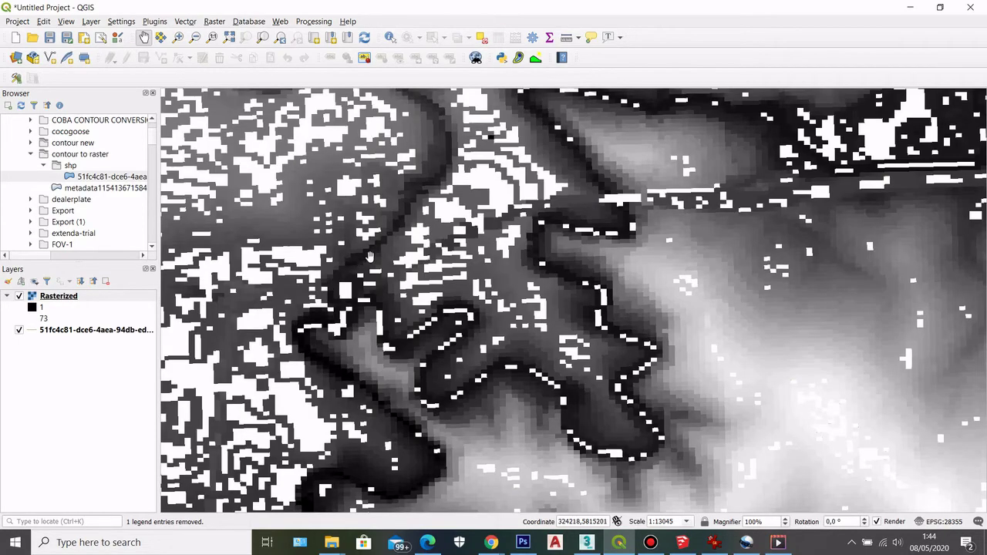
{"action": "scroll", "coordinate": [497, 302], "scroll_direction": "down", "scroll_amount": 2}
{"action": "scroll", "coordinate": [498, 300], "scroll_direction": "up", "scroll_amount": 1}
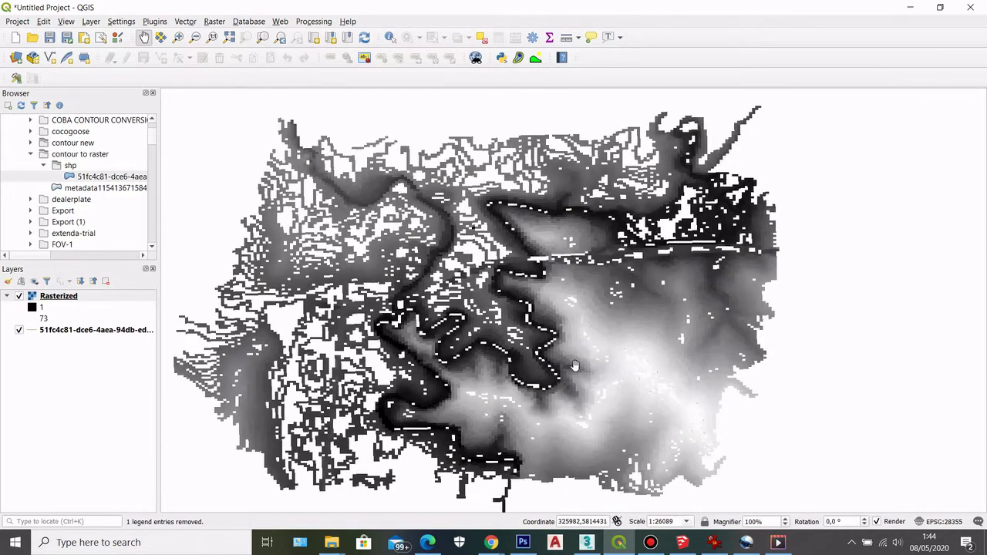
{"action": "scroll", "coordinate": [600, 378], "scroll_direction": "up", "scroll_amount": 1}
{"action": "scroll", "coordinate": [582, 358], "scroll_direction": "down", "scroll_amount": 1}
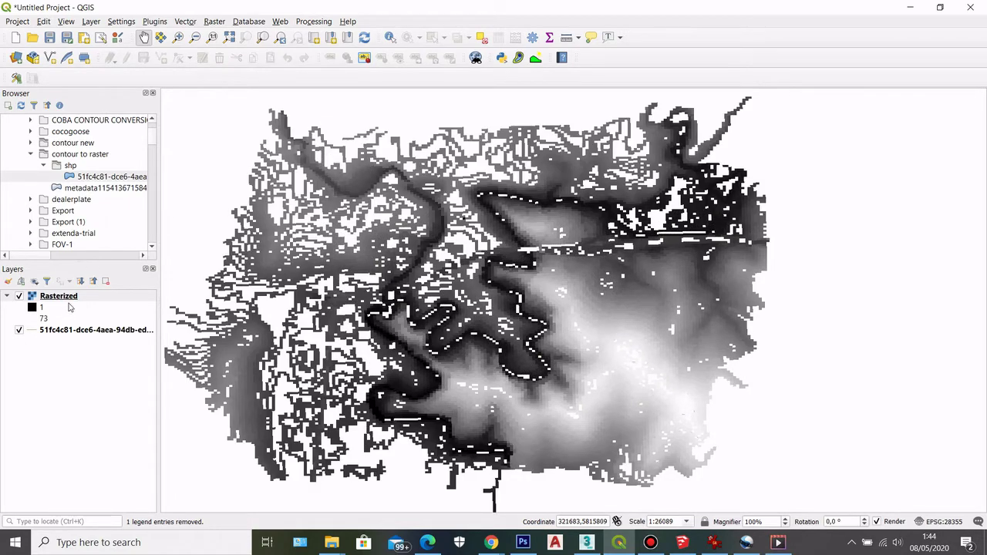
Open the Rasterized layer's properties and set its render type to Paletted/Unique values.
{"action": "right_click", "coordinate": [68, 298]}
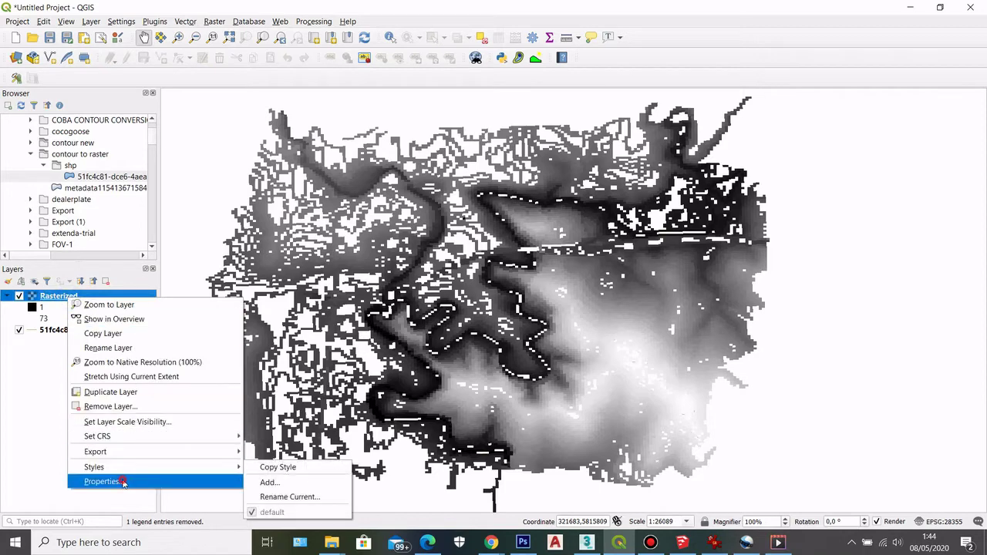
{"action": "left_click", "coordinate": [102, 481]}
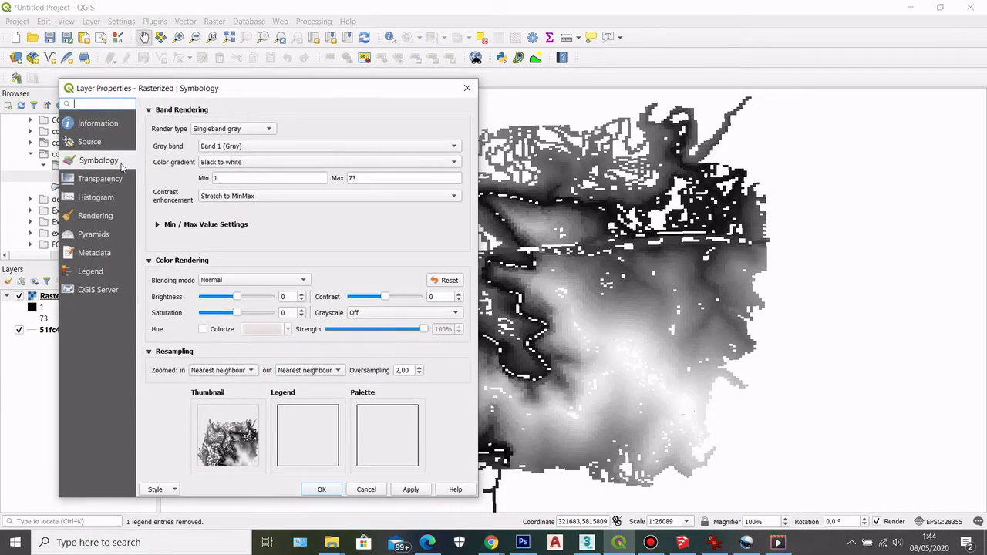
{"action": "left_click", "coordinate": [270, 132]}
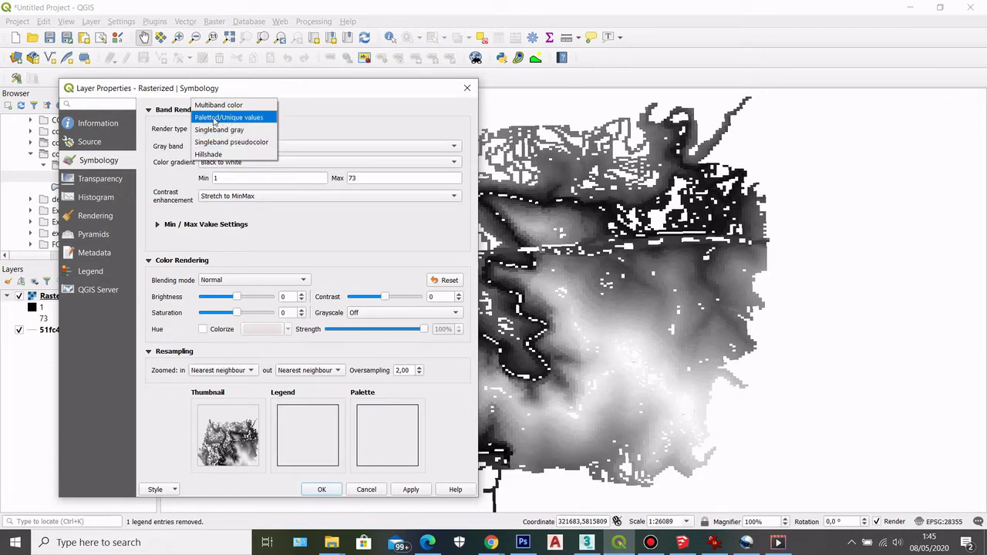
{"action": "left_click", "coordinate": [229, 119]}
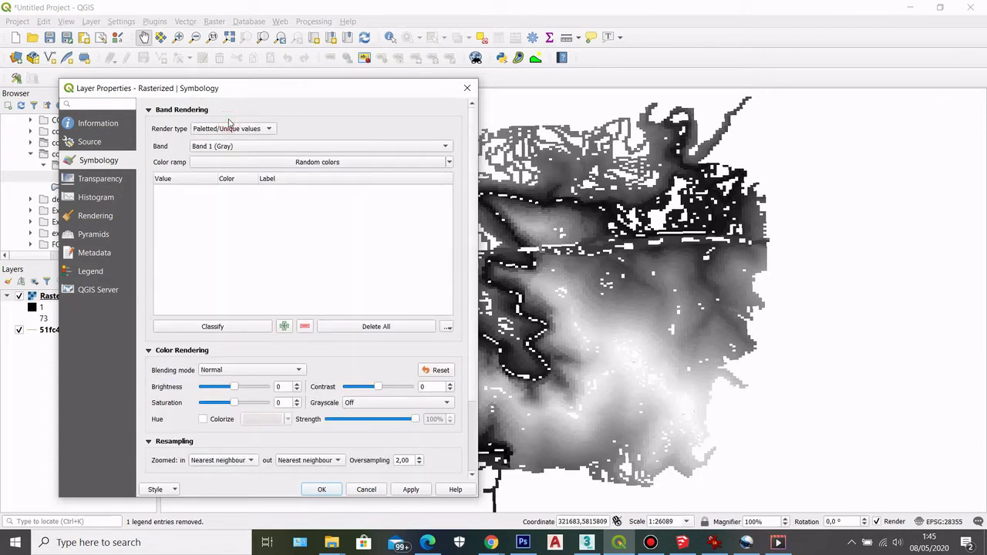
Choose the Spectral colour ramp and classify the raster values into per-value colours.
{"action": "left_click", "coordinate": [239, 162]}
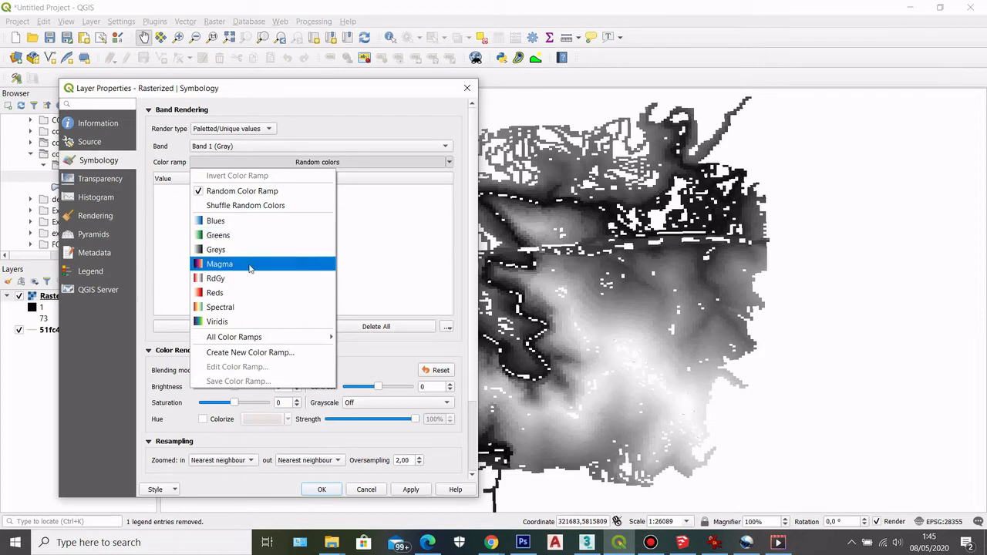
{"action": "left_click", "coordinate": [243, 305]}
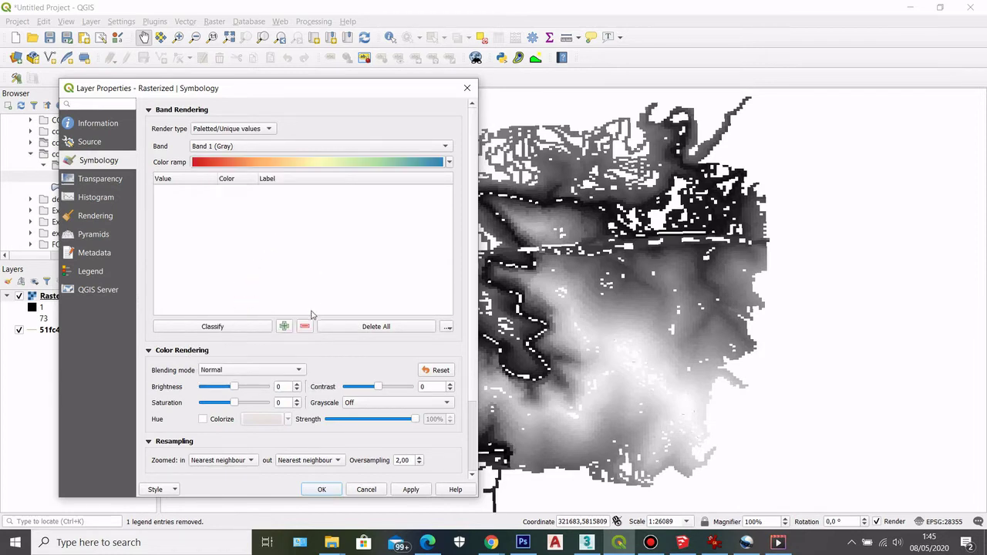
{"action": "left_click", "coordinate": [251, 328]}
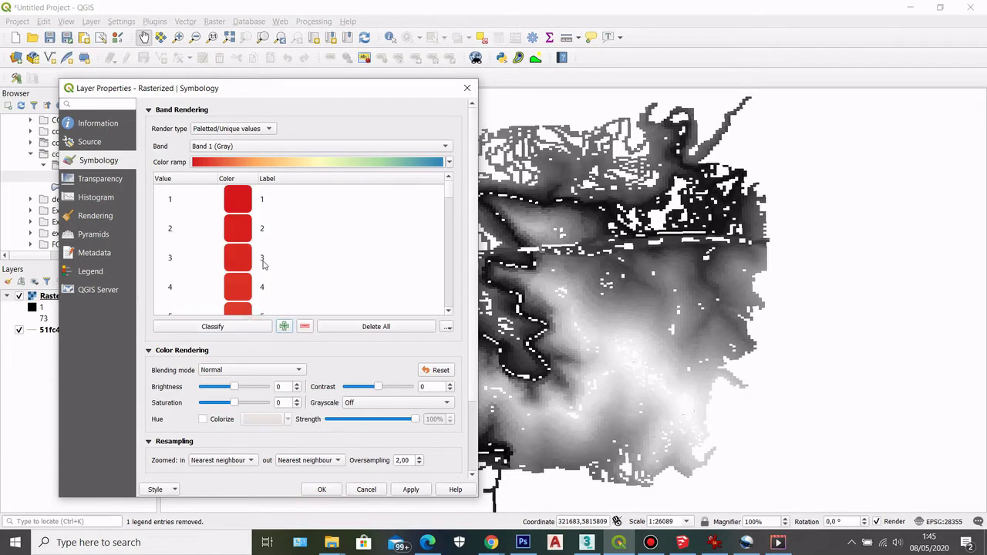
{"action": "scroll", "coordinate": [255, 278], "scroll_direction": "down", "scroll_amount": 2}
{"action": "scroll", "coordinate": [239, 332], "scroll_direction": "down", "scroll_amount": 2}
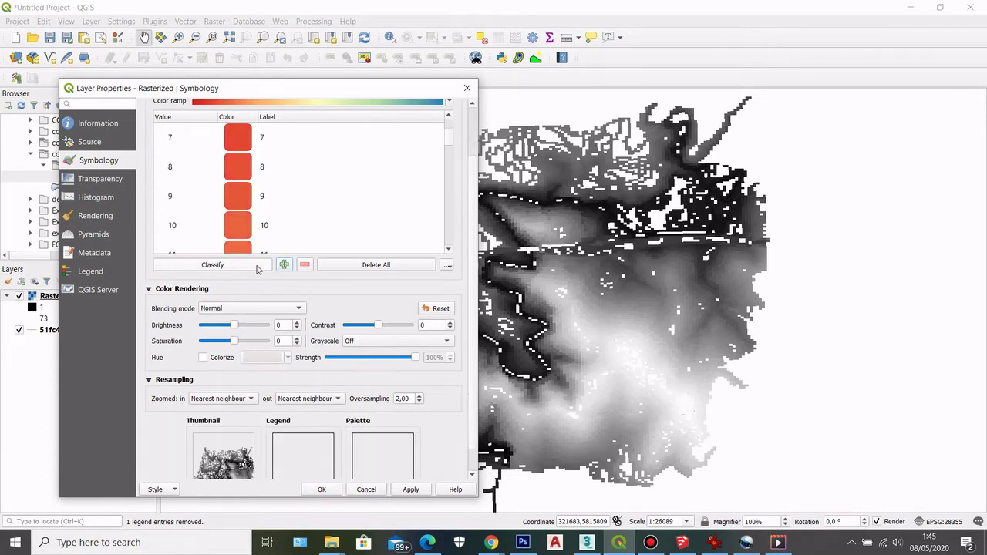
{"action": "scroll", "coordinate": [337, 165], "scroll_direction": "up", "scroll_amount": 2}
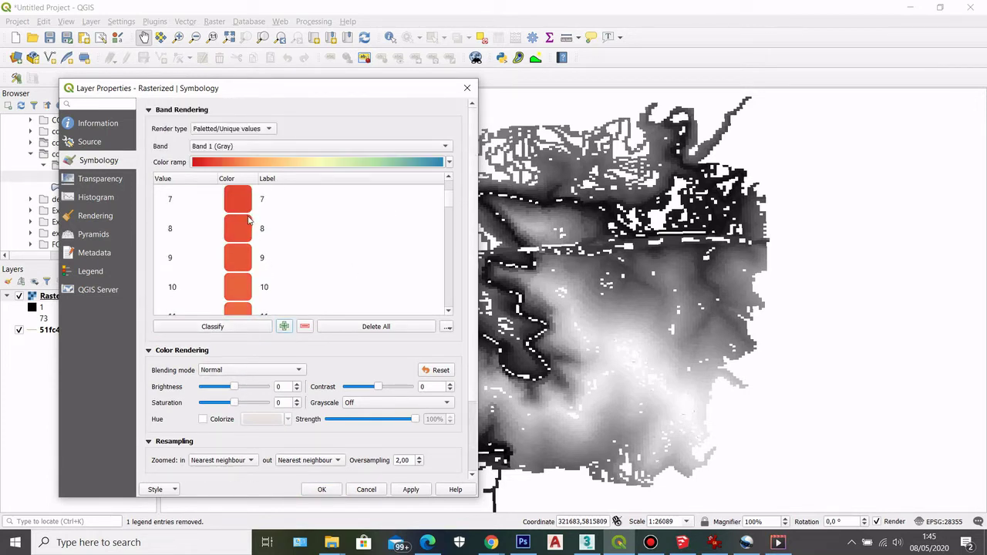
{"action": "mouse_move", "coordinate": [447, 200]}
{"action": "left_mouse_down"}
{"action": "mouse_move", "coordinate": [452, 241]}
{"action": "mouse_move", "coordinate": [444, 188]}
{"action": "left_mouse_up"}
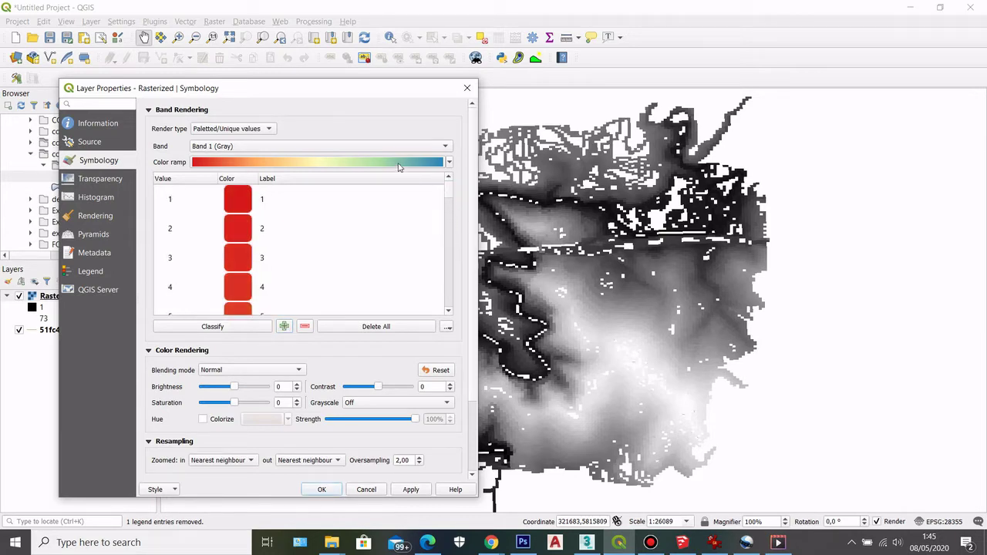
Accept the red-to-blue Spectral ramp in the ramp editor and apply the colours to Rasterized.
{"action": "left_click", "coordinate": [250, 163]}
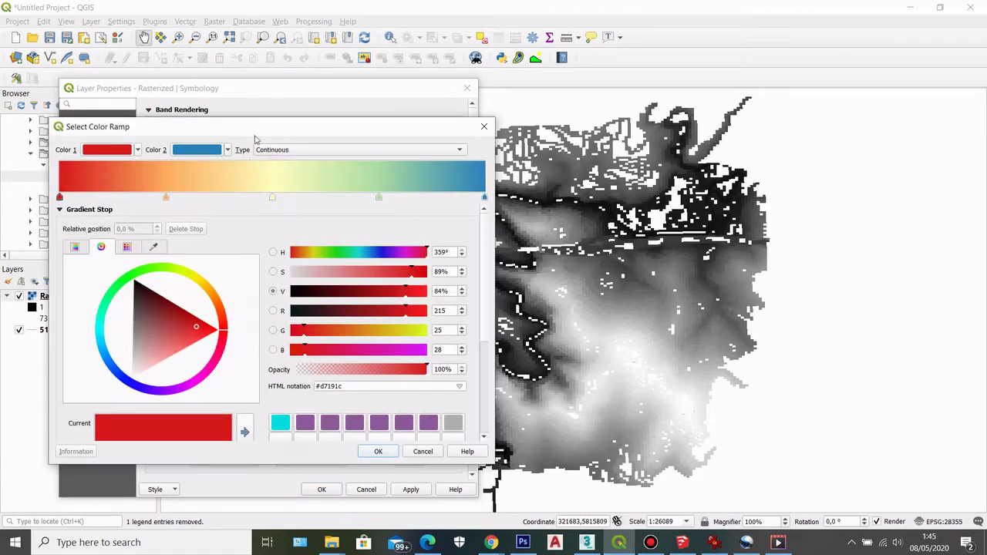
{"action": "left_click_drag", "start_coordinate": [257, 128], "coordinate": [300, 127]}
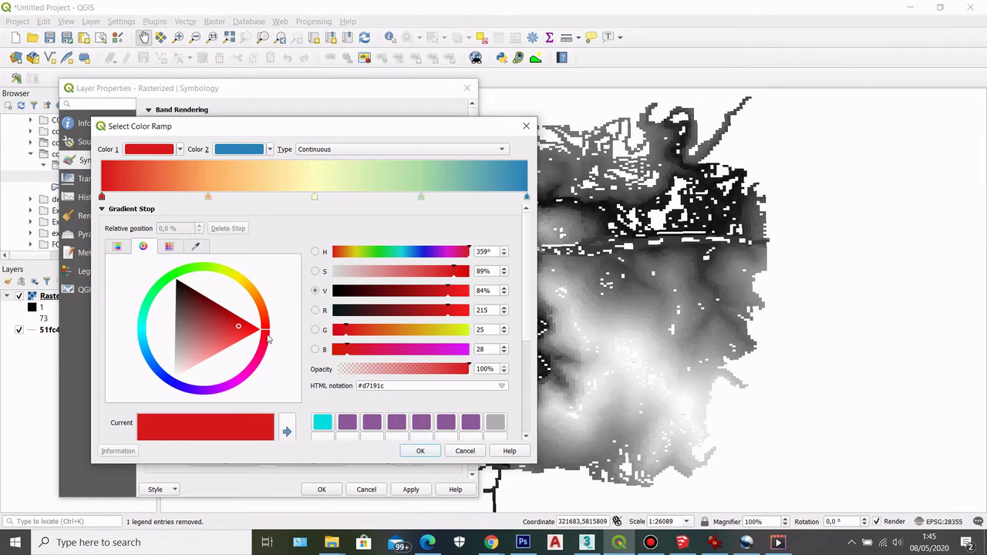
{"action": "left_click", "coordinate": [413, 452]}
{"action": "left_click", "coordinate": [411, 490]}
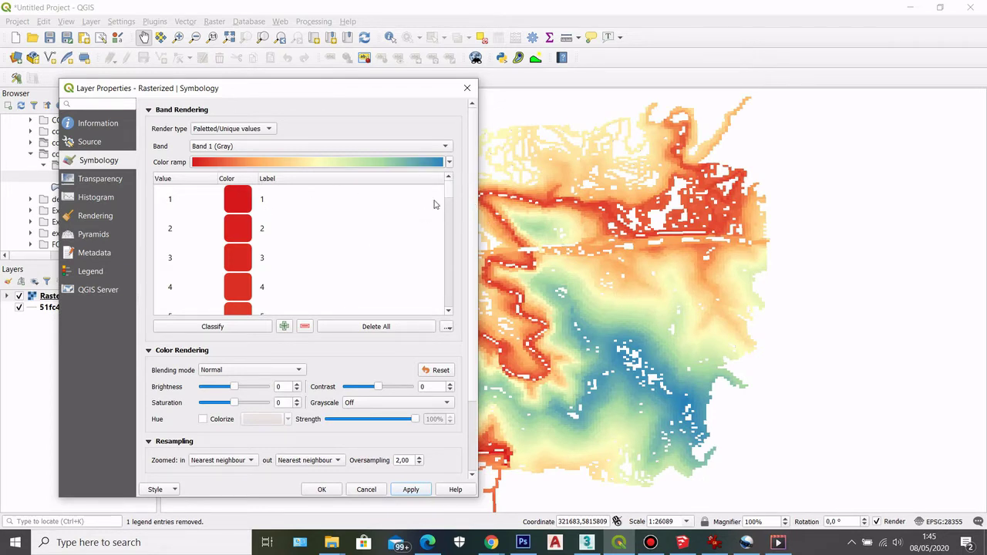
{"action": "scroll", "coordinate": [251, 262], "scroll_direction": "down", "scroll_amount": 14}
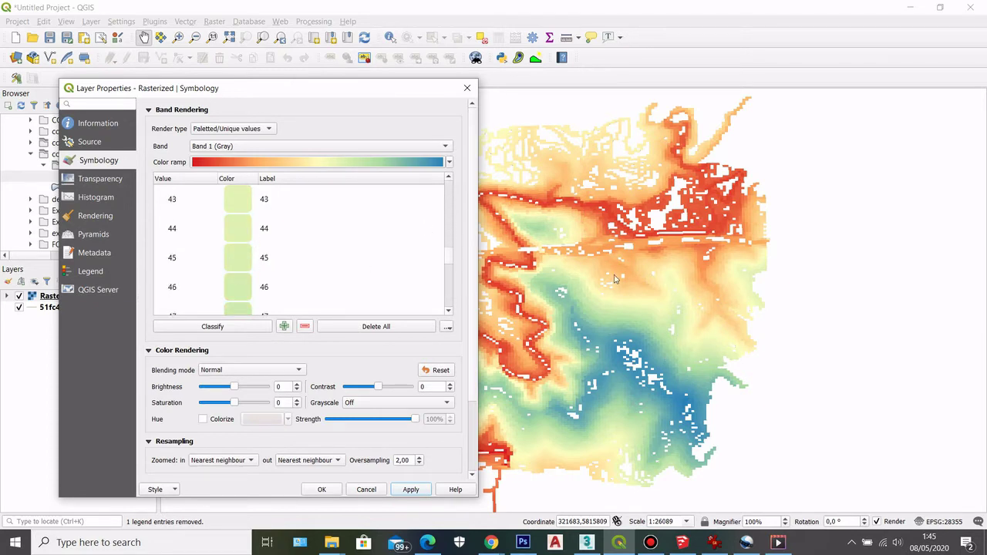
Close the Rasterized layer properties, keeping the new Spectral colours.
{"action": "left_click", "coordinate": [321, 489]}
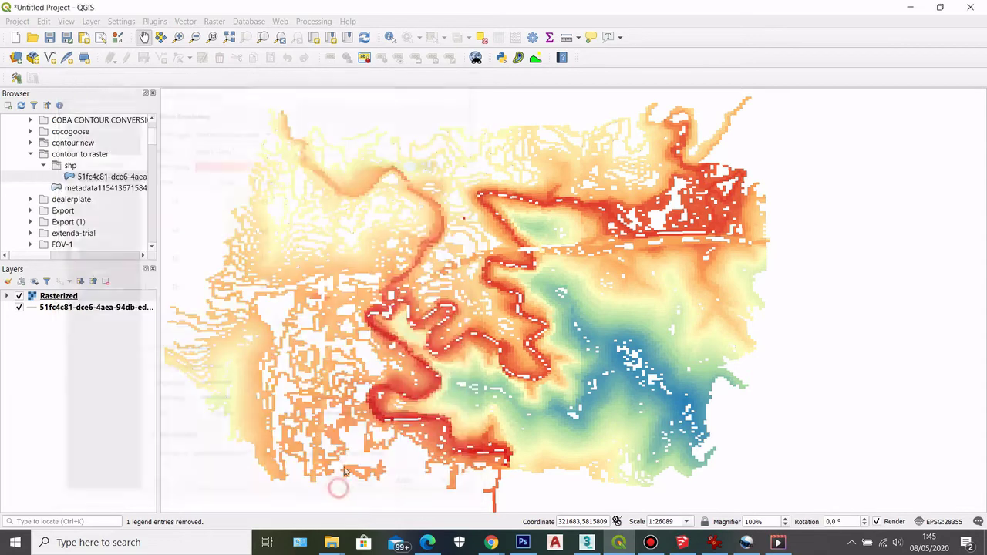
{"action": "scroll", "coordinate": [415, 341], "scroll_direction": "down", "scroll_amount": 1}
{"action": "scroll", "coordinate": [415, 341], "scroll_direction": "up", "scroll_amount": 2}
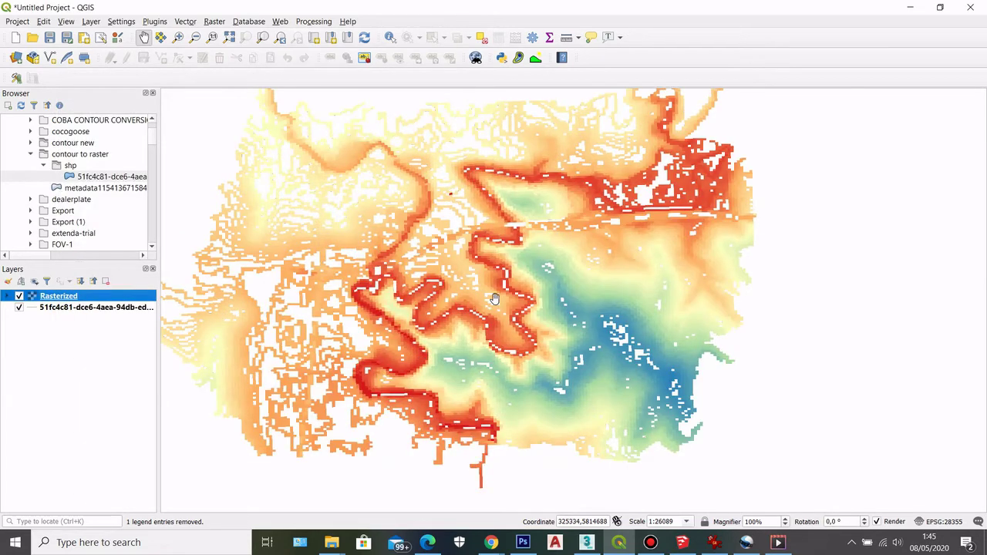
{"action": "scroll", "coordinate": [319, 209], "scroll_direction": "down", "scroll_amount": 1}
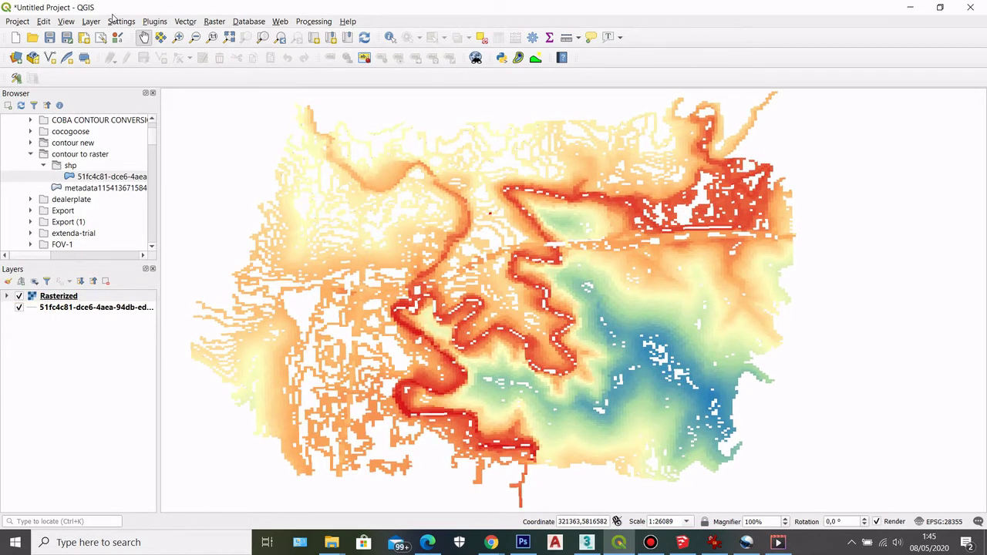
Open a new 3D Map View and move and enlarge it over the map canvas.
{"action": "left_click", "coordinate": [67, 22]}
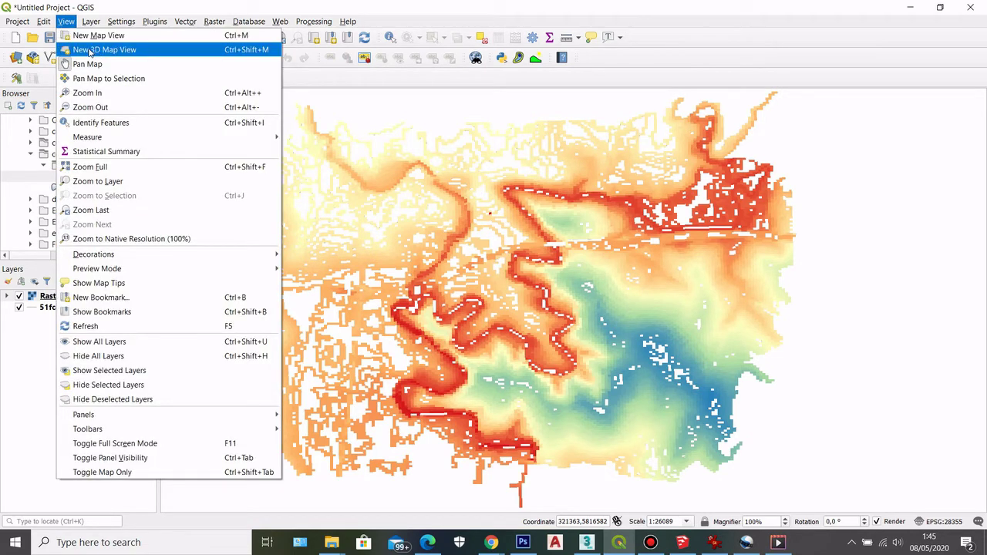
{"action": "left_click", "coordinate": [91, 51]}
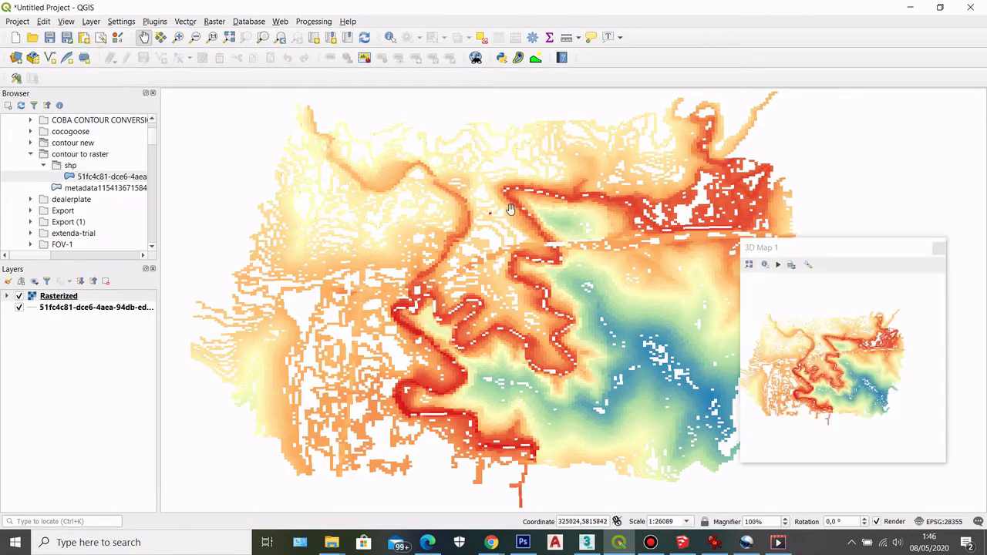
{"action": "left_click_drag", "start_coordinate": [866, 250], "coordinate": [421, 170]}
{"action": "left_click_drag", "start_coordinate": [502, 390], "coordinate": [718, 468]}
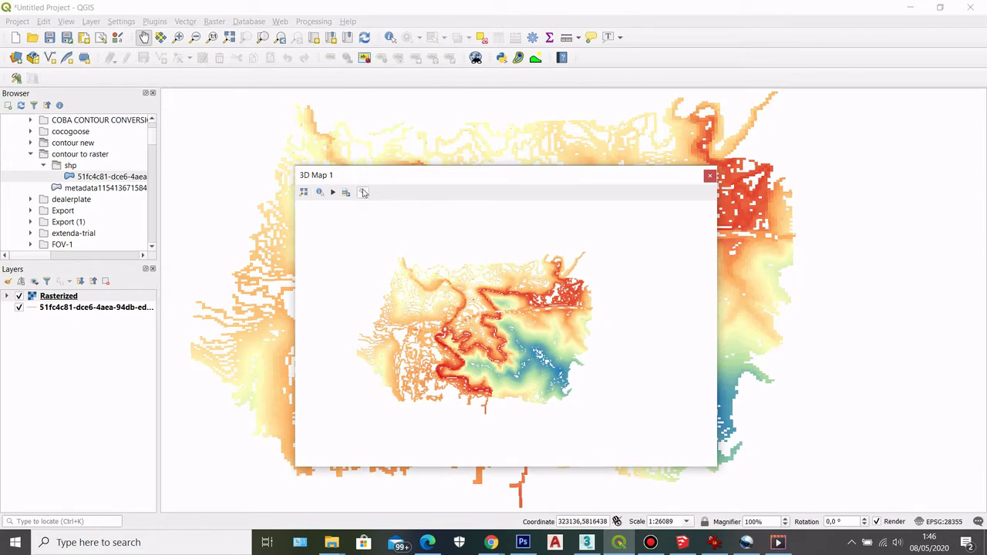
In the 3D configuration, set the terrain elevation layer to Rasterized.
{"action": "left_click", "coordinate": [363, 192]}
{"action": "left_click_drag", "start_coordinate": [487, 133], "coordinate": [445, 123]}
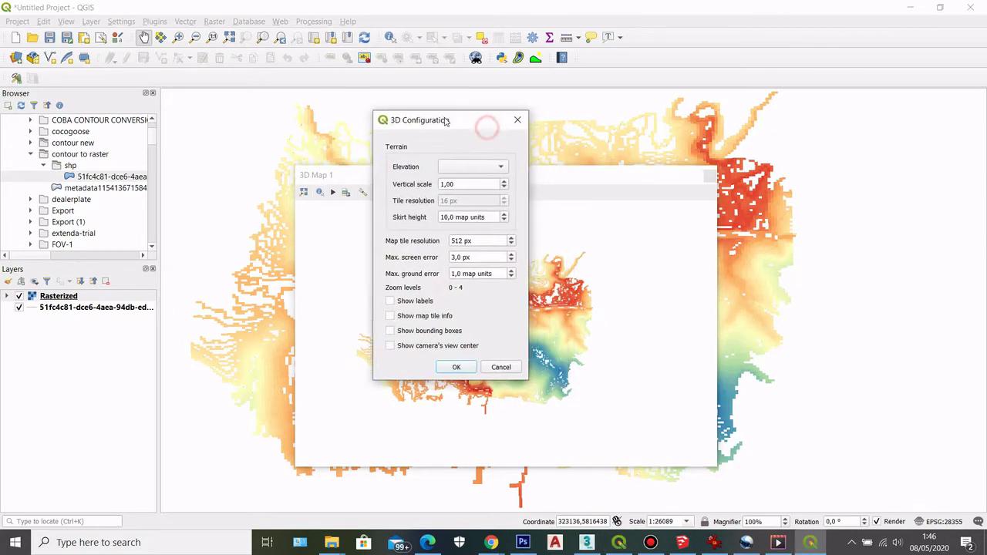
{"action": "left_click", "coordinate": [463, 166]}
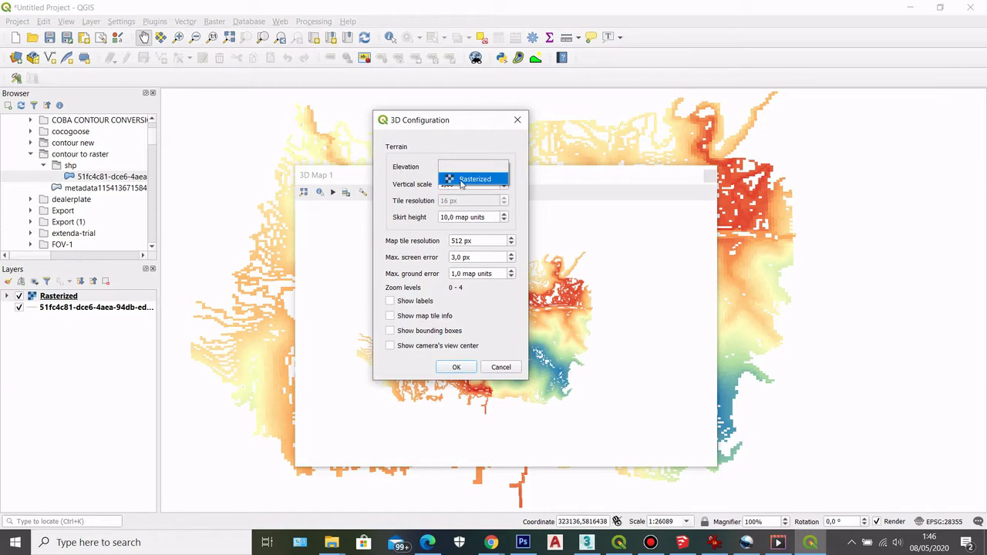
{"action": "left_click", "coordinate": [461, 180]}
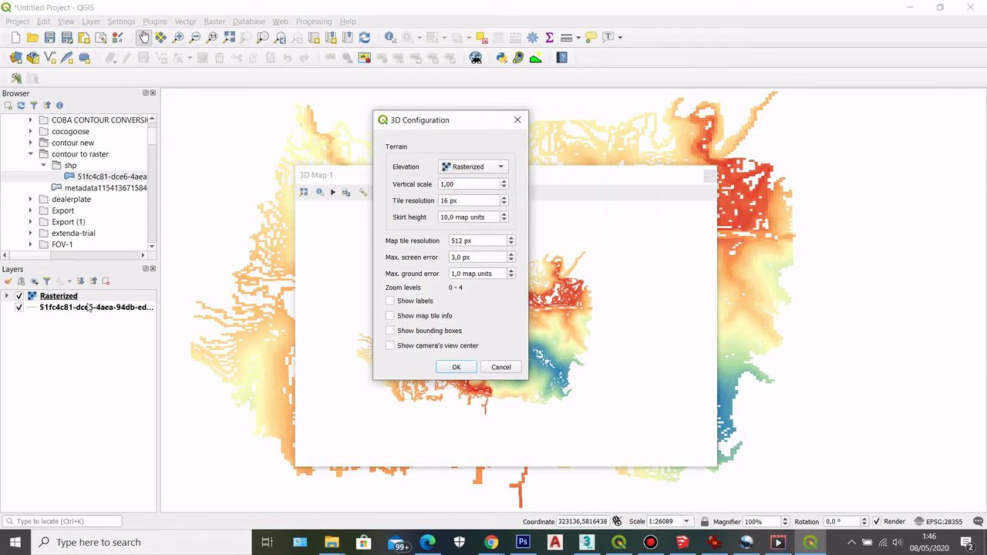
{"action": "left_click_drag", "start_coordinate": [458, 121], "coordinate": [418, 120]}
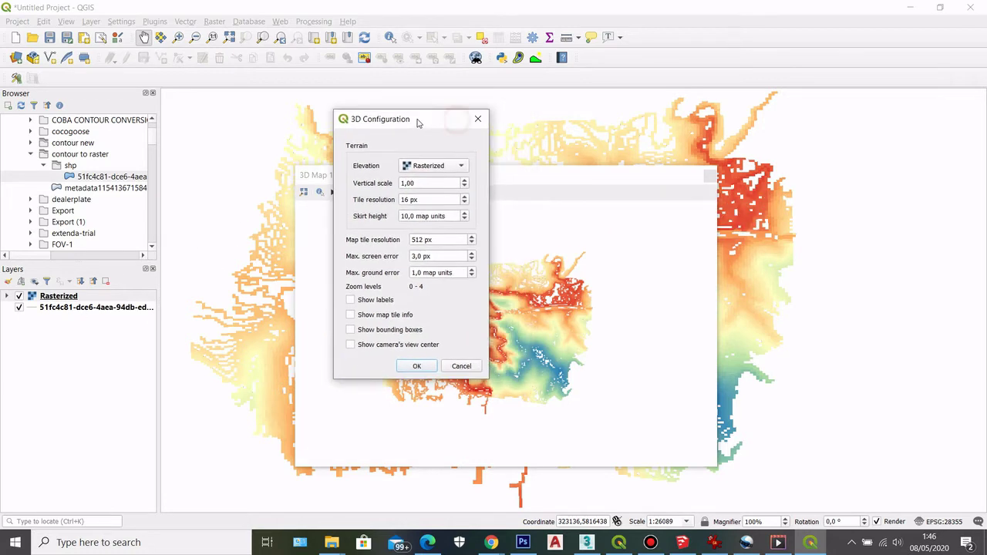
Change the vertical scale to 1,50 and the tile resolution to 100 px.
{"action": "left_click", "coordinate": [416, 184]}
{"action": "left_click_drag", "start_coordinate": [419, 182], "coordinate": [411, 183]}
{"action": "type", "text": "5"}
{"action": "left_click_drag", "start_coordinate": [411, 202], "coordinate": [397, 199]}
{"action": "type", "text": "1"}
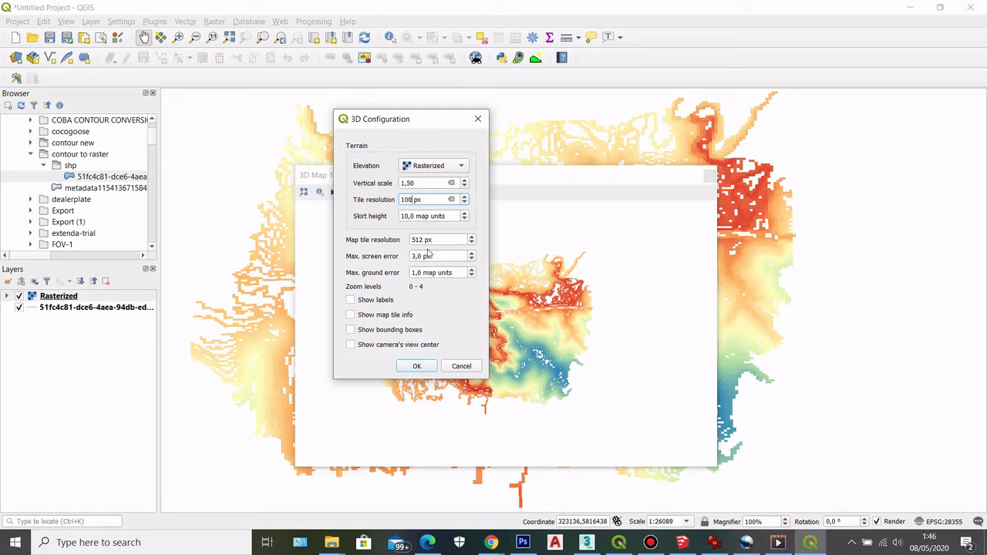
Apply the terrain settings, then zoom in and tilt the 3D view to a low oblique angle.
{"action": "left_click", "coordinate": [418, 366]}
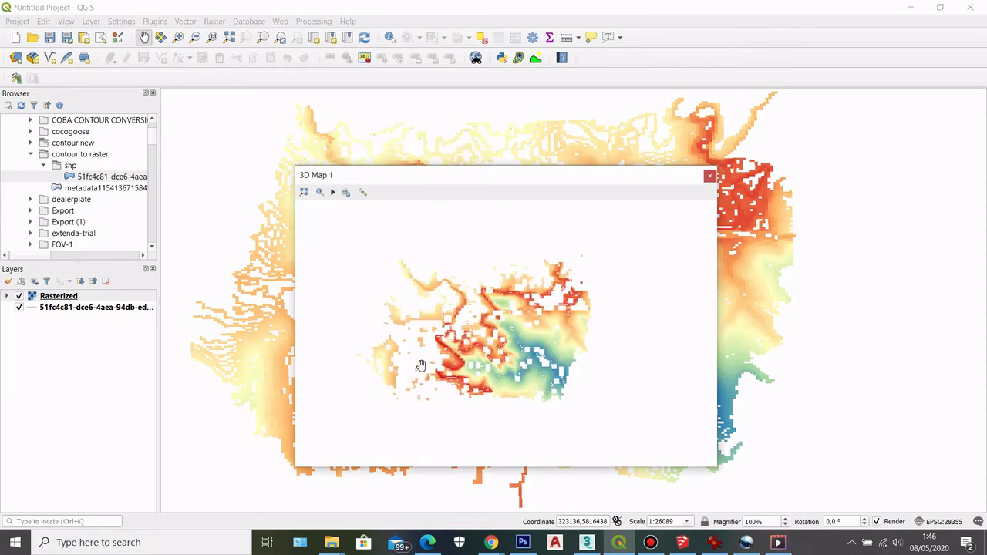
{"action": "scroll", "coordinate": [522, 362], "scroll_direction": "up", "scroll_amount": 5}
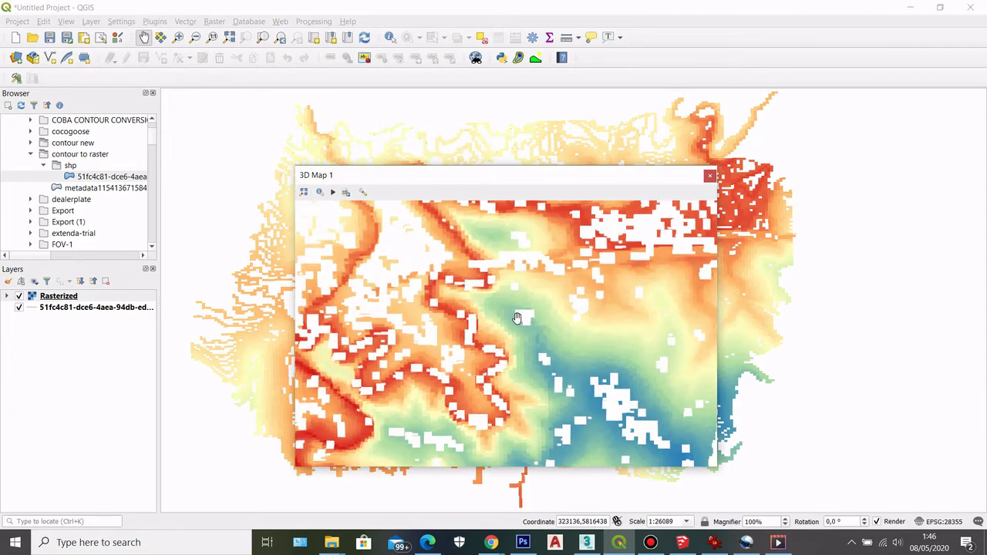
{"action": "scroll", "coordinate": [509, 313], "scroll_direction": "up", "scroll_amount": 4}
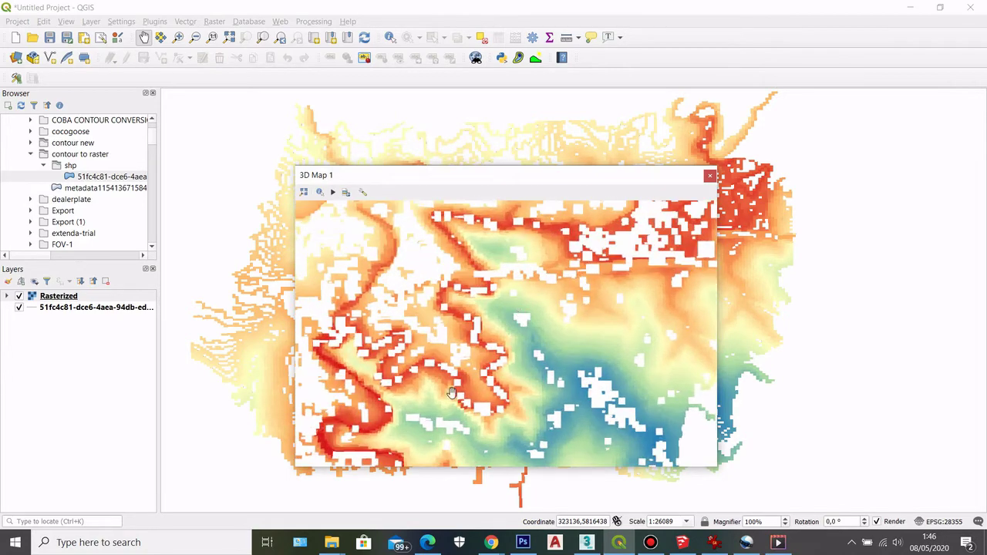
{"action": "scroll", "coordinate": [488, 316], "scroll_direction": "up", "scroll_amount": 2}
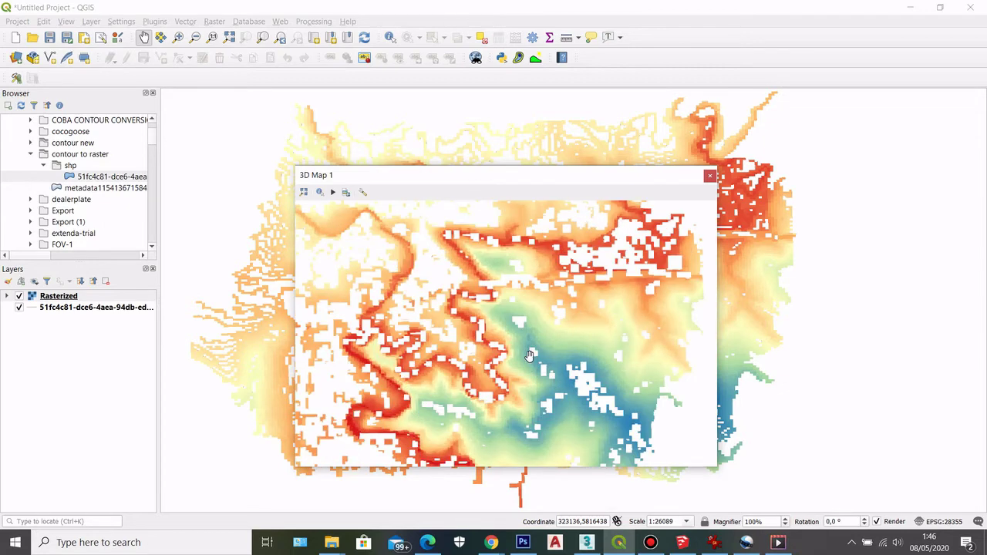
{"action": "scroll", "coordinate": [504, 323], "scroll_direction": "up", "scroll_amount": 2}
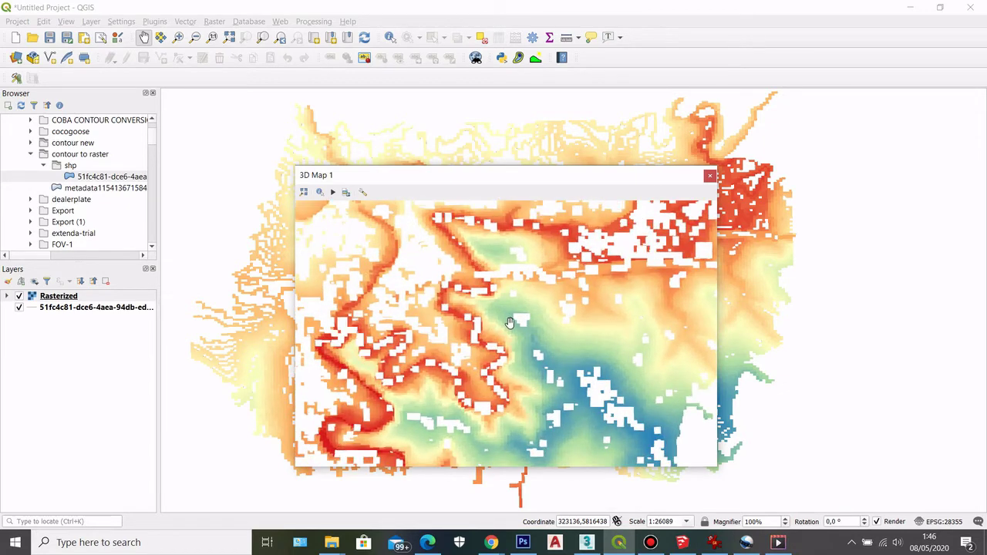
{"action": "left_click_drag", "start_coordinate": [517, 310], "coordinate": [533, 367]}
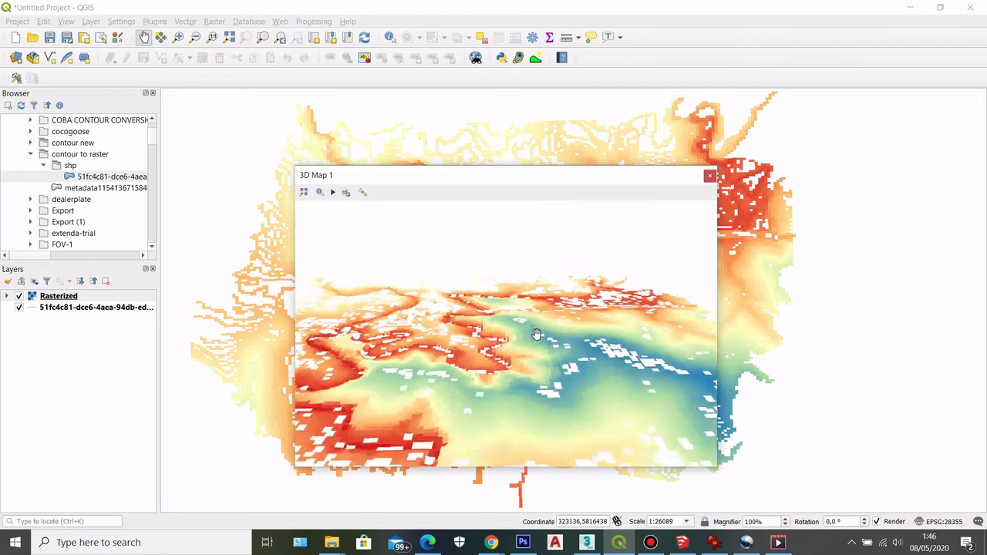
{"action": "scroll", "coordinate": [503, 337], "scroll_direction": "up", "scroll_amount": 2}
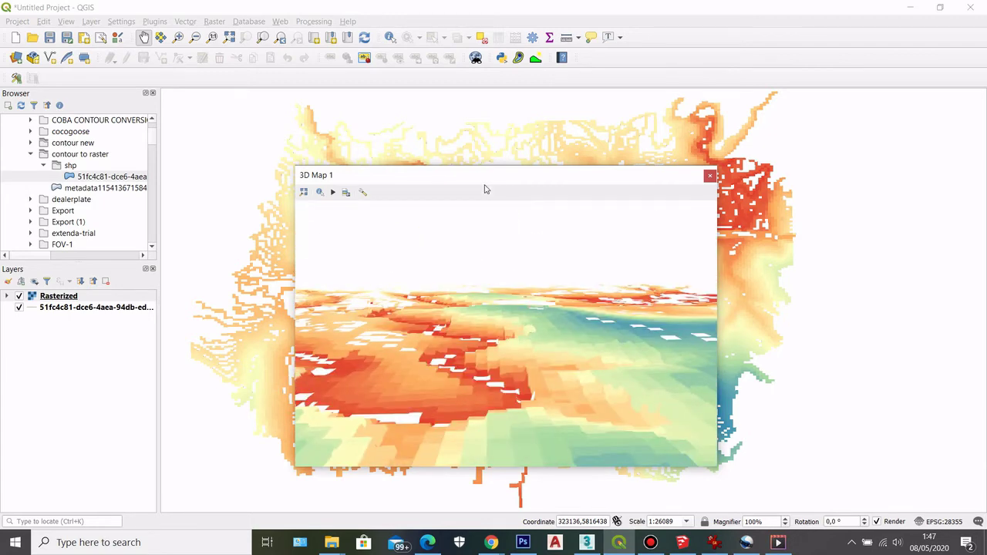
{"action": "left_click_drag", "start_coordinate": [483, 183], "coordinate": [393, 179]}
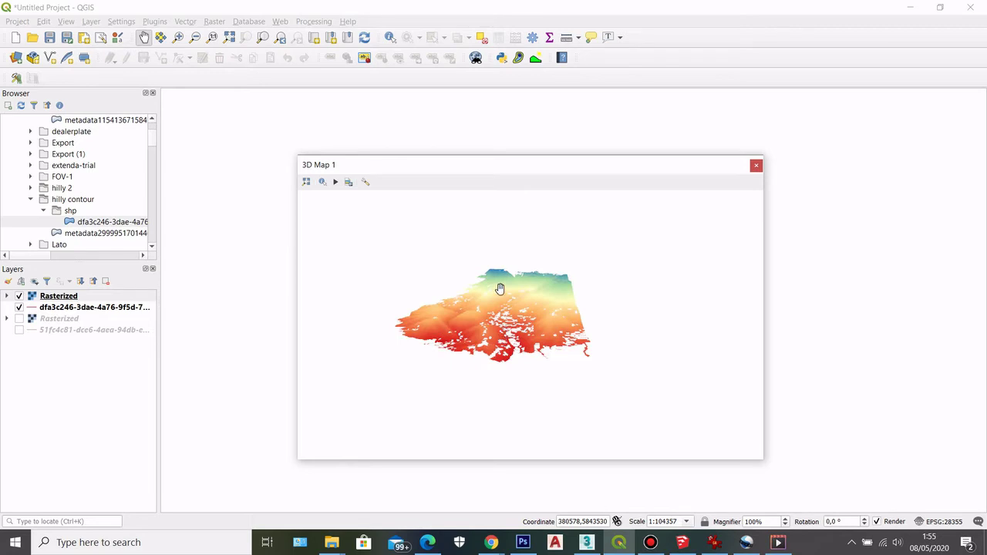
Zoom and tilt the 3D camera from top-down to oblique views of the hilly relief, then zoom out.
{"action": "scroll", "coordinate": [499, 288], "scroll_direction": "up", "scroll_amount": 6}
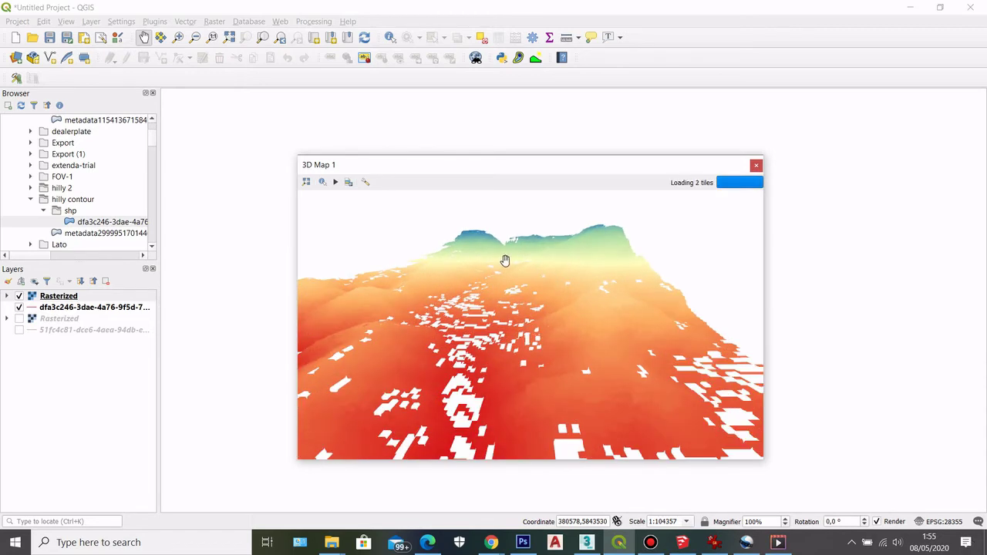
{"action": "scroll", "coordinate": [536, 266], "scroll_direction": "up", "scroll_amount": 5}
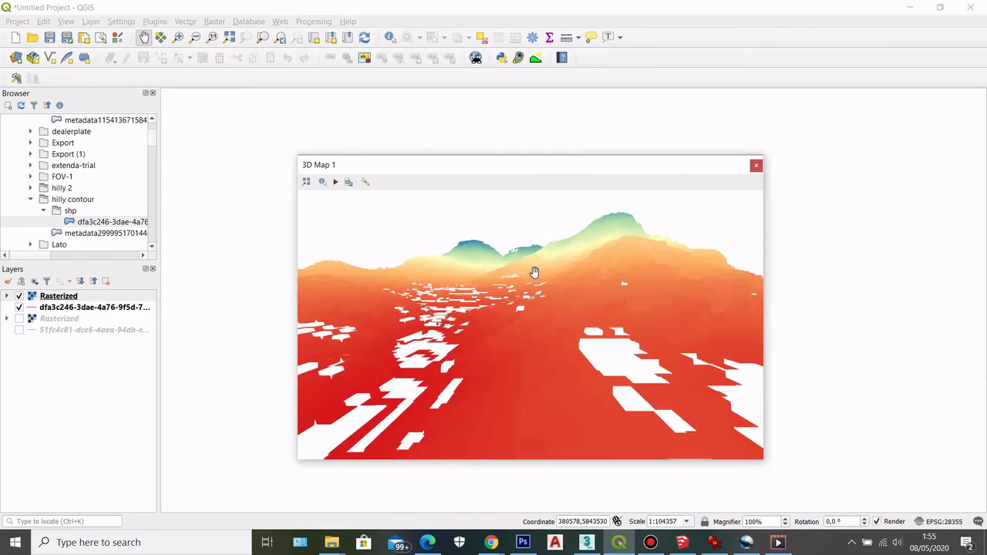
{"action": "scroll", "coordinate": [563, 289], "scroll_direction": "down", "scroll_amount": 6}
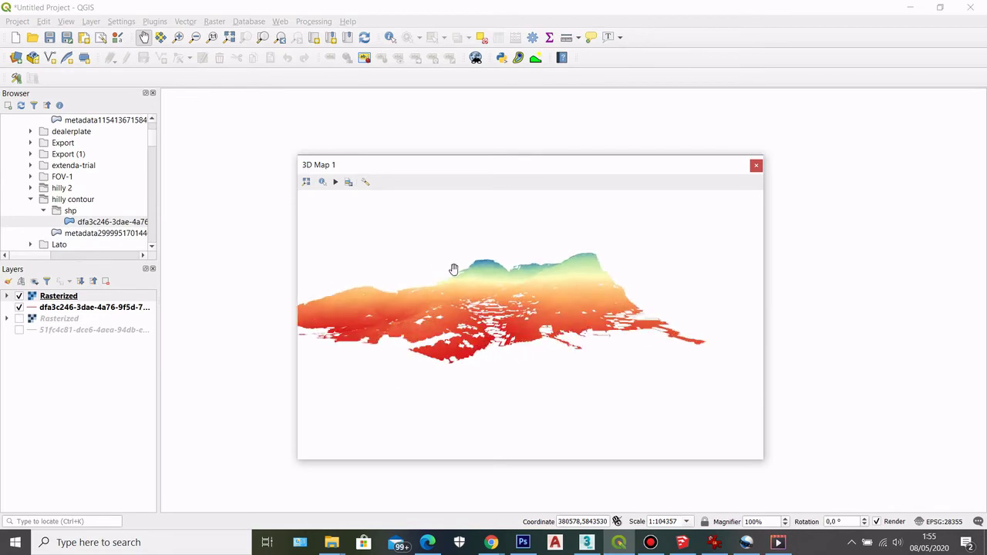
{"action": "left_click_drag", "start_coordinate": [474, 266], "coordinate": [498, 238]}
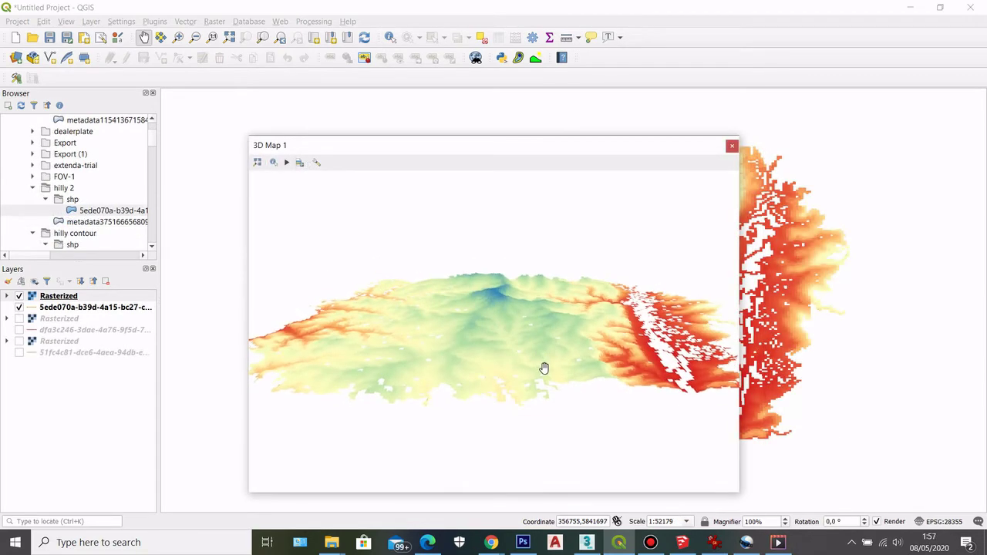
{"action": "scroll", "coordinate": [364, 289], "scroll_direction": "up", "scroll_amount": 8}
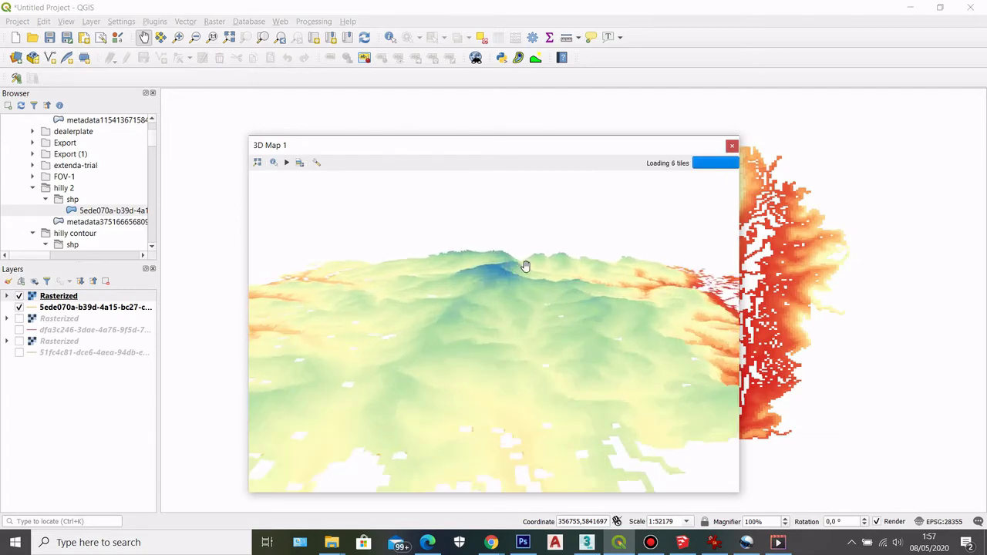
{"action": "left_click_drag", "start_coordinate": [544, 276], "coordinate": [538, 256]}
{"action": "scroll", "coordinate": [539, 262], "scroll_direction": "down", "scroll_amount": 10}
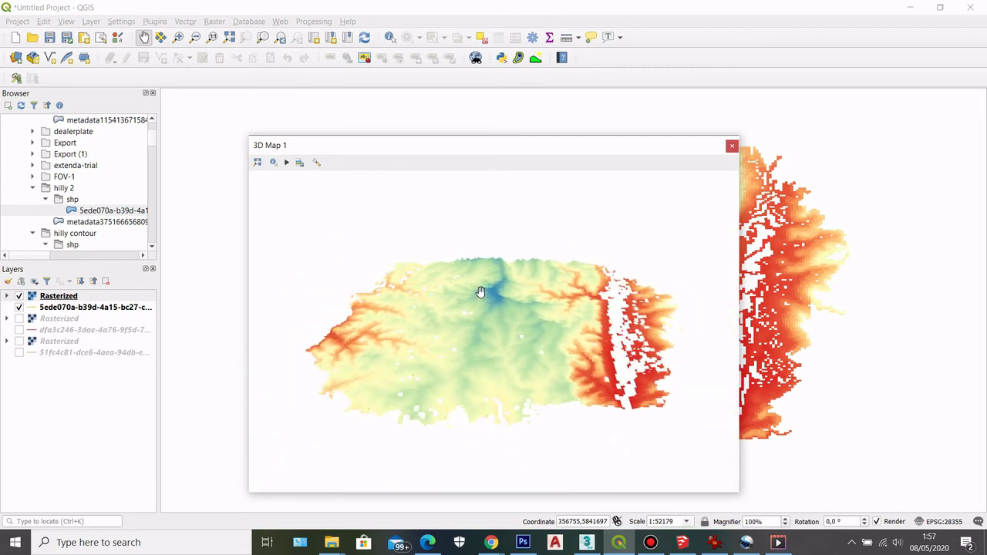
{"action": "scroll", "coordinate": [492, 288], "scroll_direction": "up", "scroll_amount": 8}
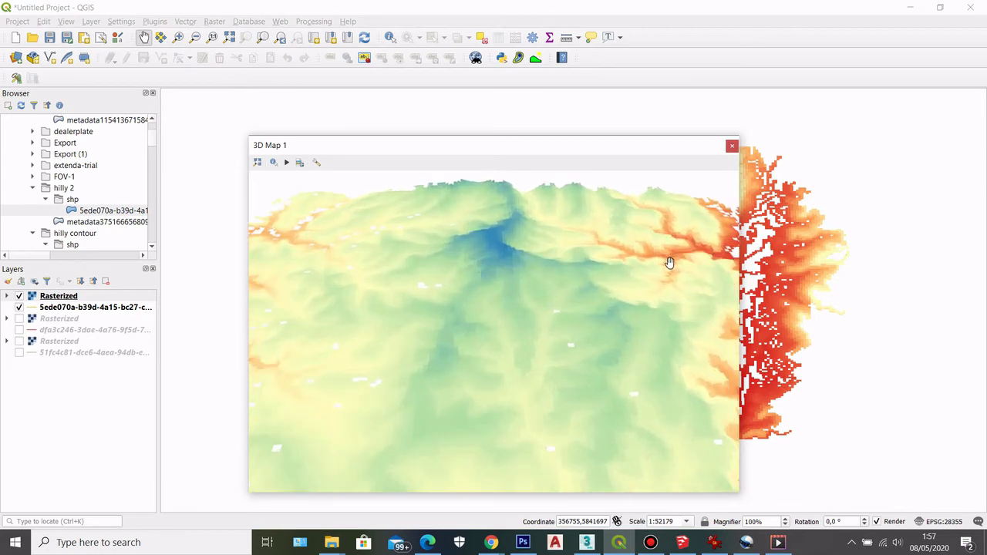
{"action": "scroll", "coordinate": [653, 253], "scroll_direction": "up", "scroll_amount": 4}
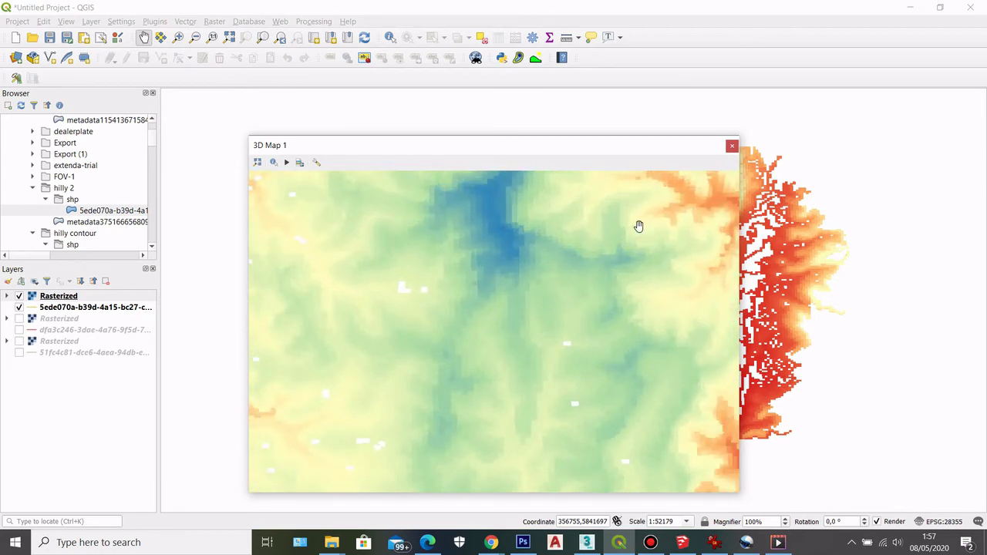
{"action": "left_click_drag", "start_coordinate": [639, 226], "coordinate": [650, 265]}
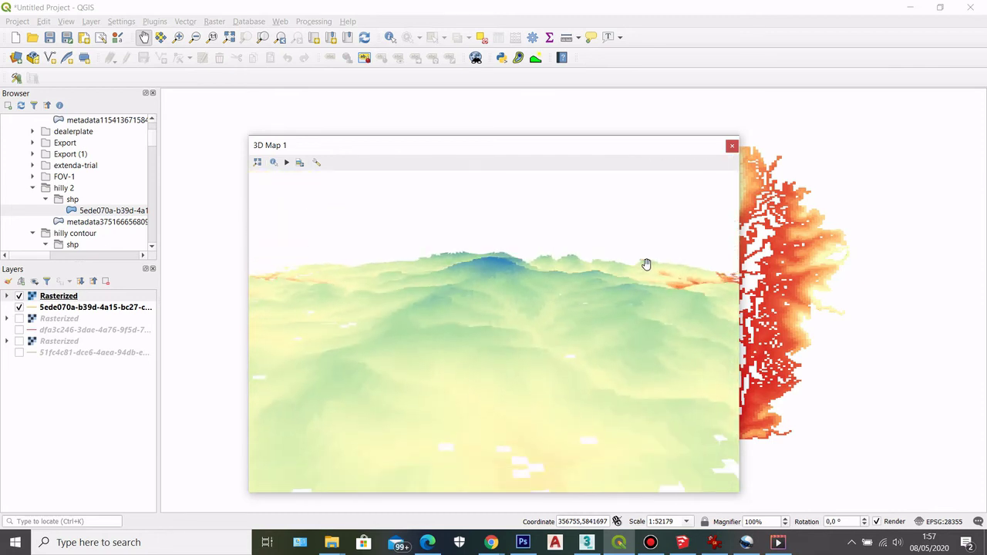
{"action": "scroll", "coordinate": [531, 326], "scroll_direction": "down", "scroll_amount": 3}
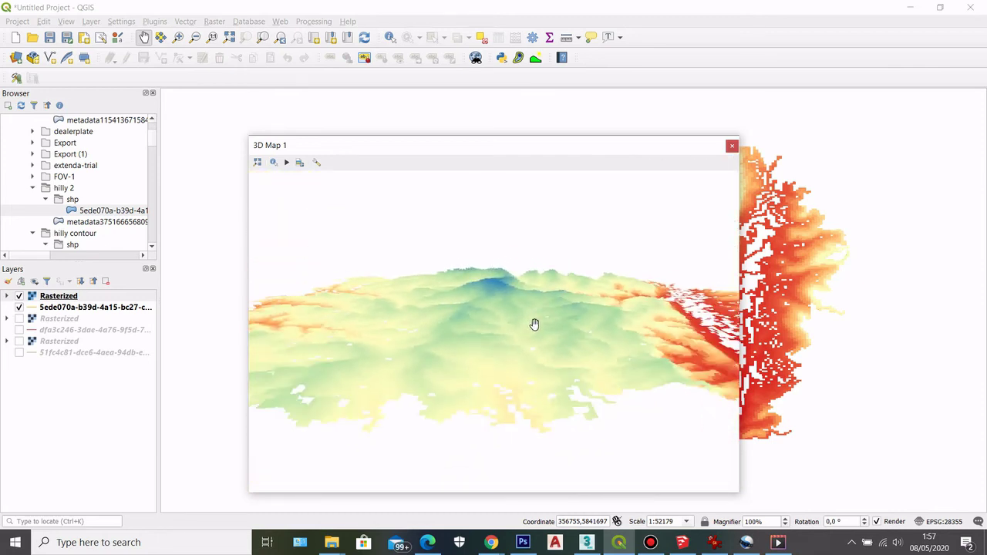
{"action": "scroll", "coordinate": [534, 325], "scroll_direction": "down", "scroll_amount": 5}
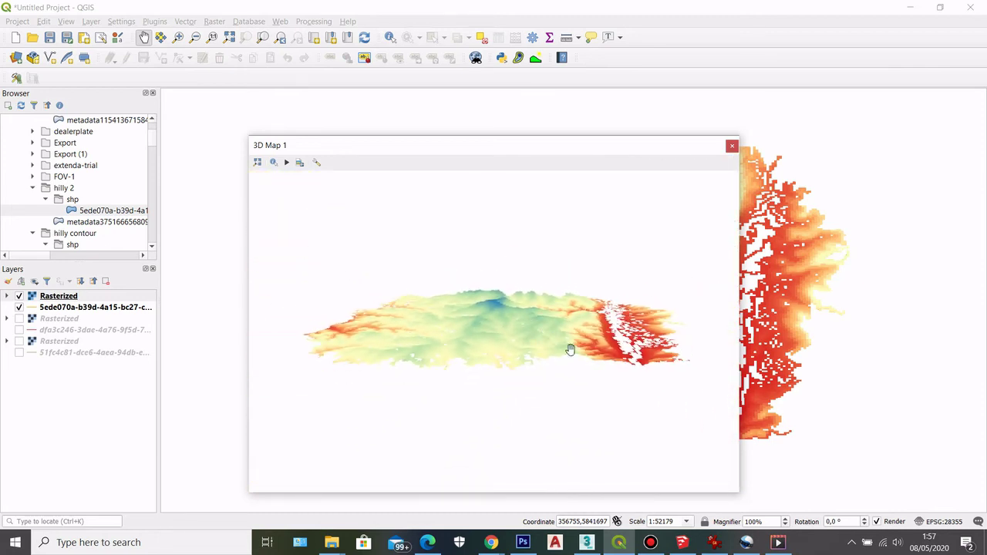